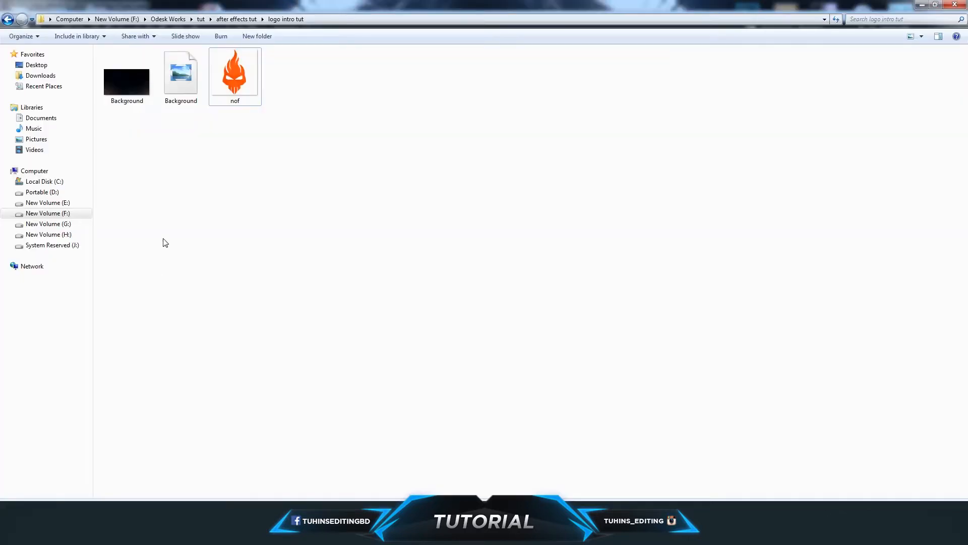
Preview the Background image and the nof logo image in the logo intro tut folder
double_click(127, 82)
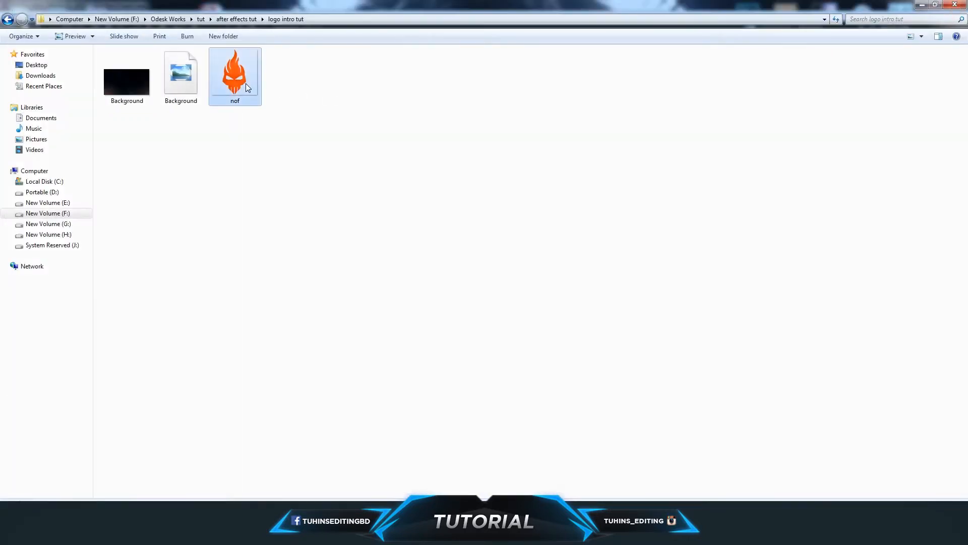
double_click(231, 80)
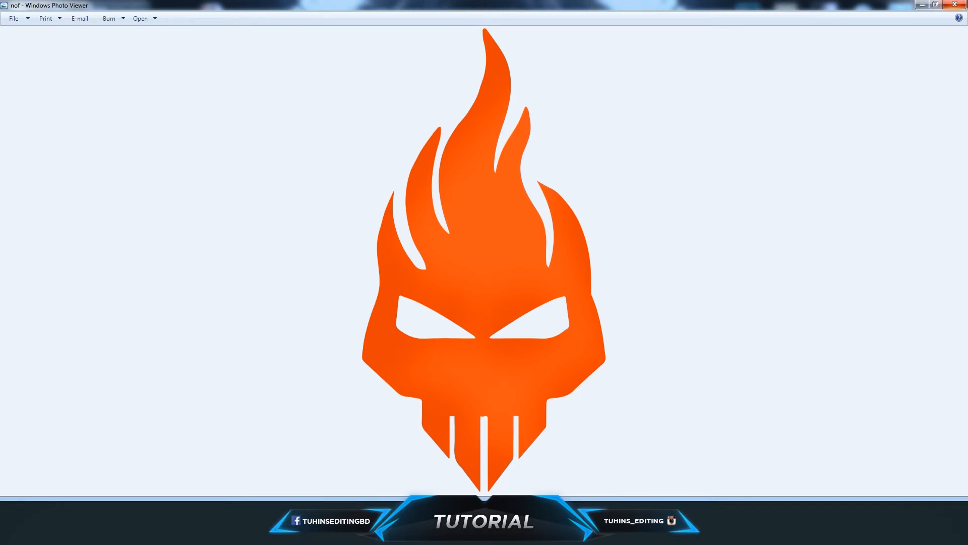
key("alt+F4")
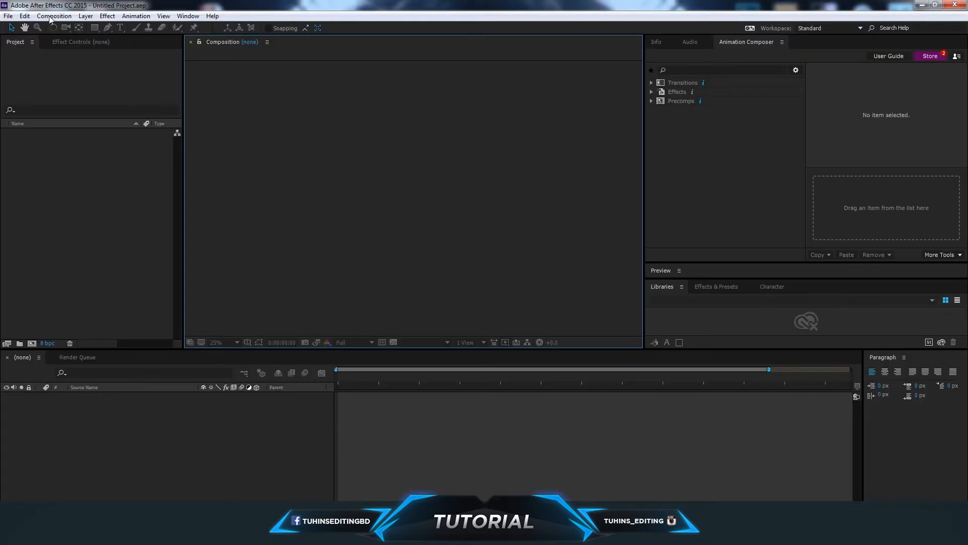
In After Effects, start a new composition with the aspect ratio unlocked and its size set to 1920 × 1080 px
left_click(54, 16)
left_click(44, 28)
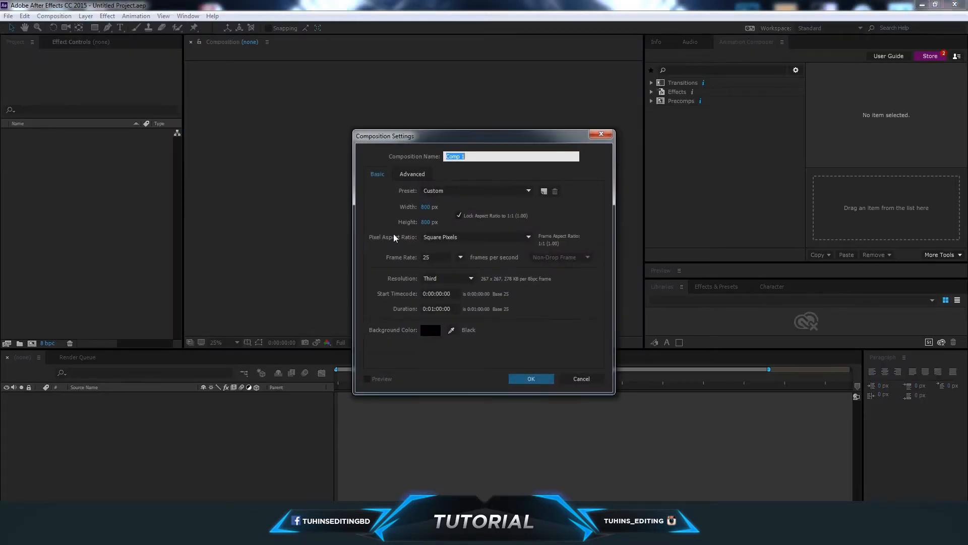
left_click(428, 206)
type("1920")
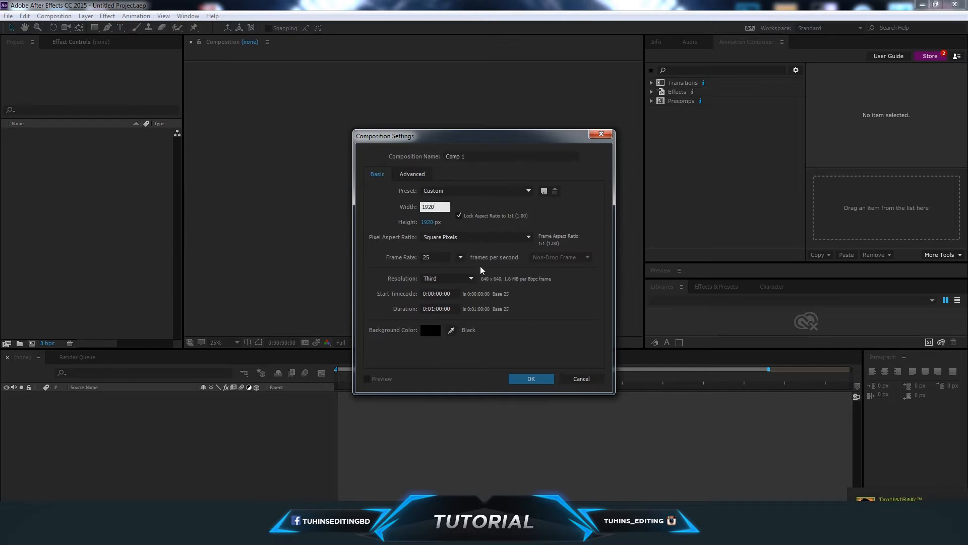
left_click(430, 222)
type("1080")
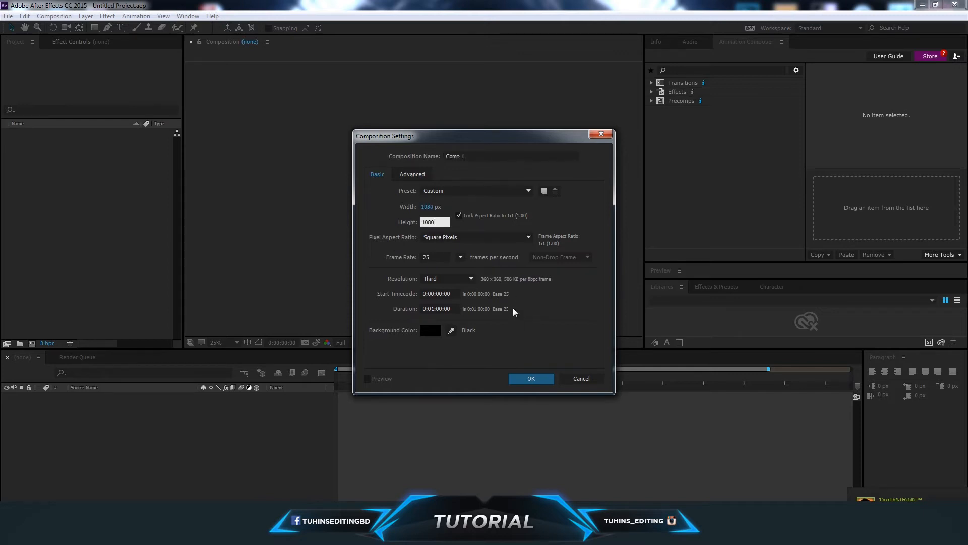
left_click(459, 215)
left_click(428, 207)
type("1920")
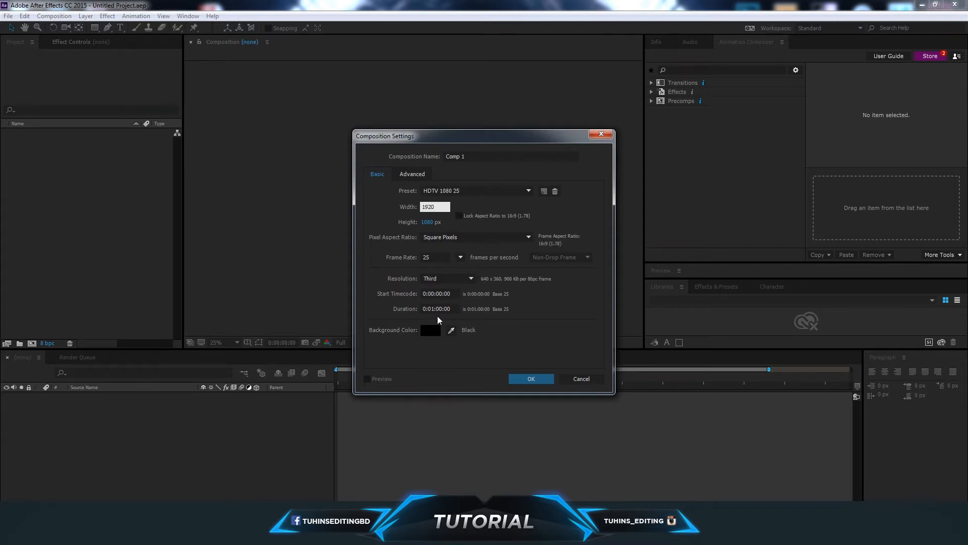
Set the composition's duration to 10 seconds and create it
left_click(434, 308)
key("BackSpace")
type("10:")
left_click(510, 381)
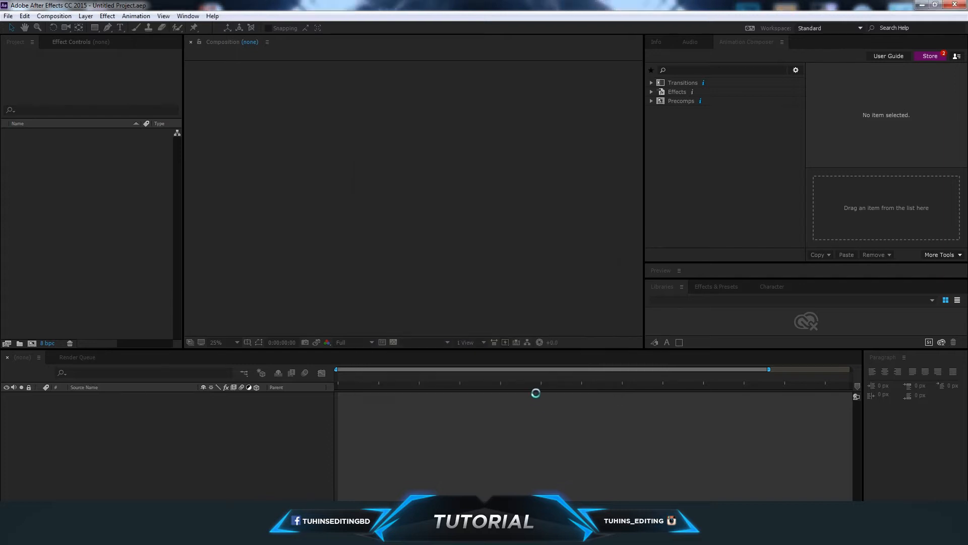
Save the project as "logo intro 1" in the Odesk Works\tut\after effects tut\logo intro tut folder
left_click(8, 16)
left_click(75, 110)
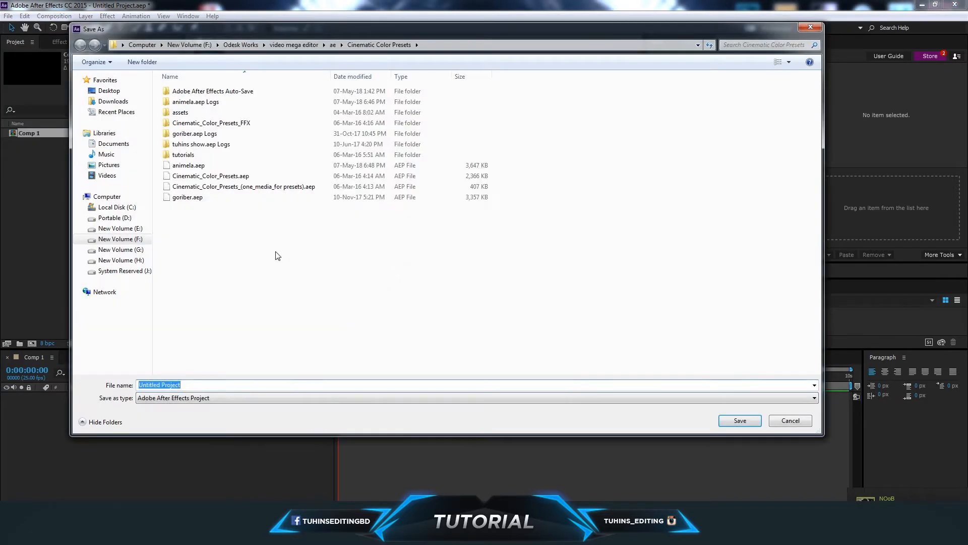
left_click(278, 256)
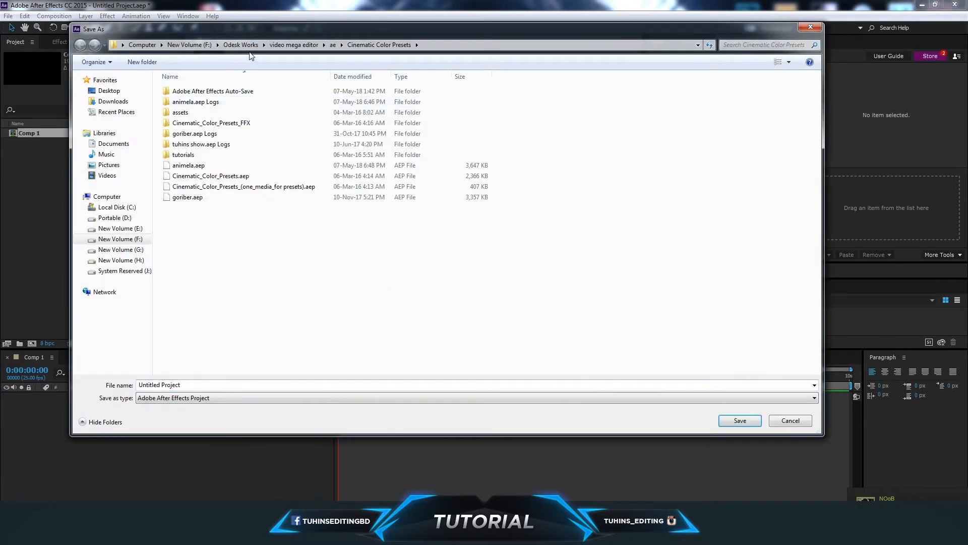
left_click(241, 45)
double_click(458, 110)
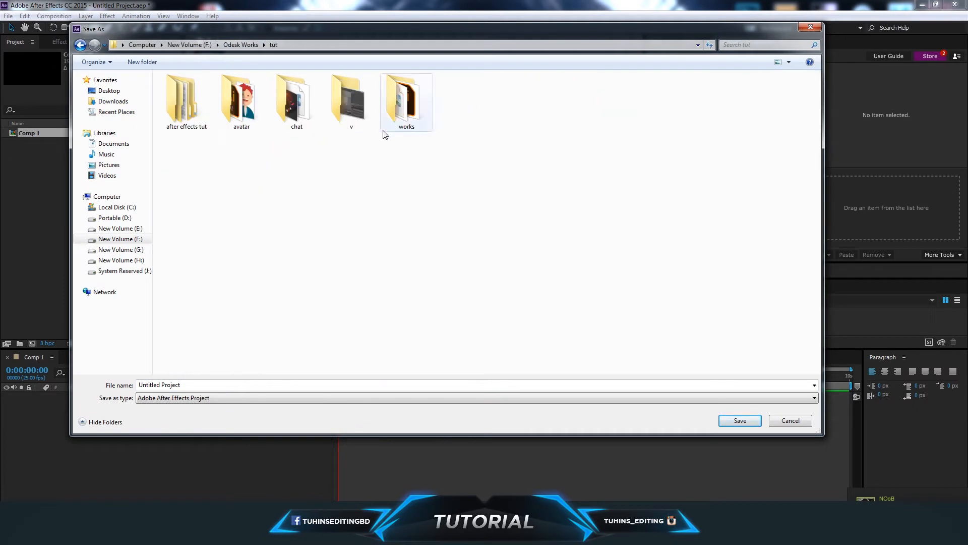
double_click(194, 106)
double_click(177, 92)
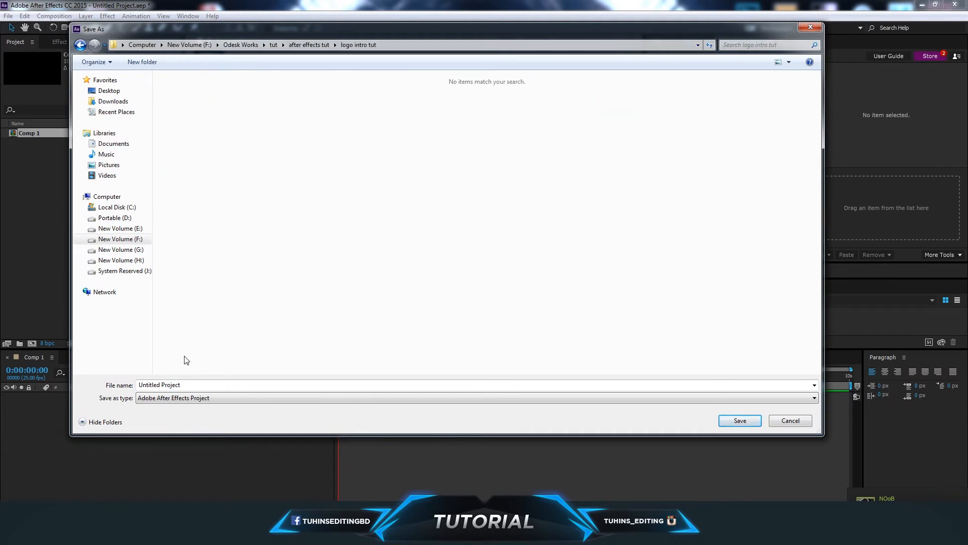
left_click(255, 385)
key("BackSpace")
type("logo intro 1")
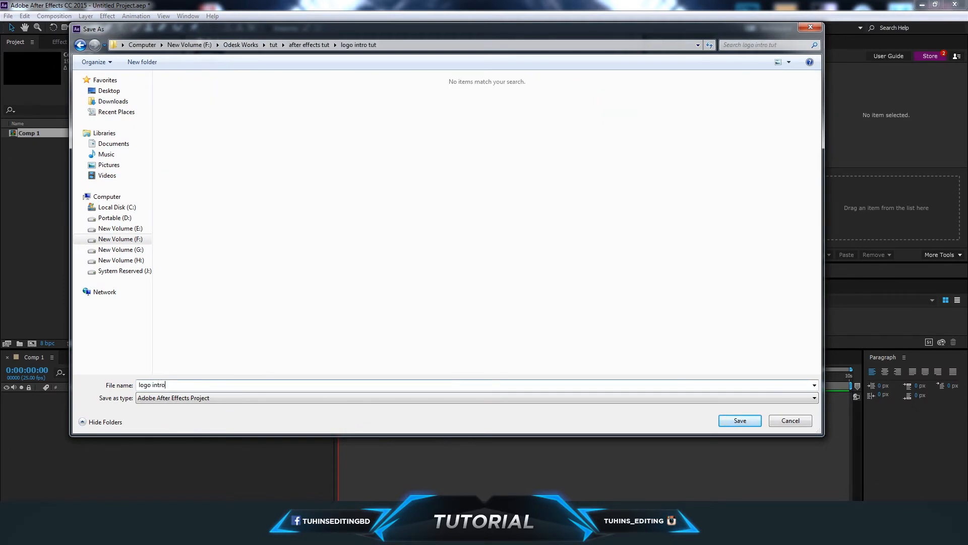
key("Return")
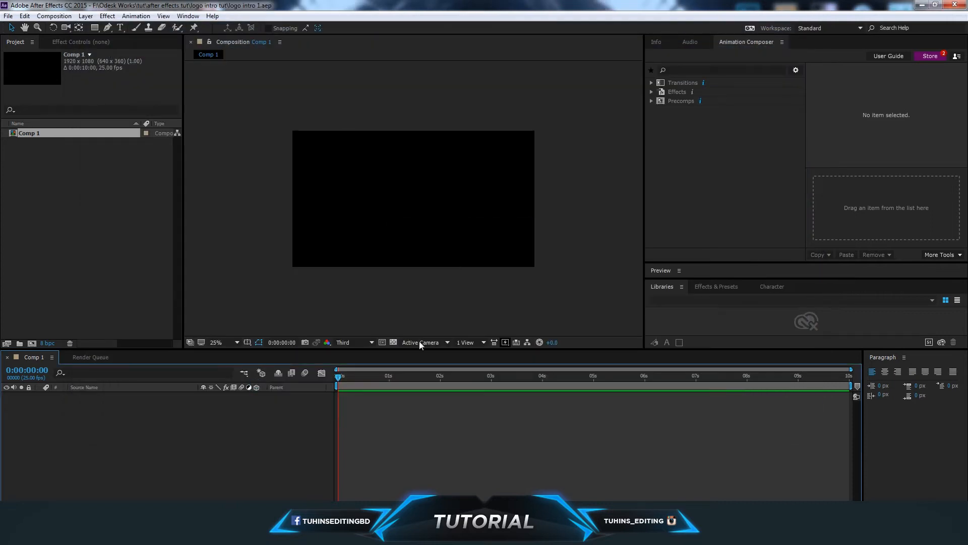
Import the Background.jpg and nof.png files from the file explorer folder into the After Effects project
key("alt+Tab")
left_click(126, 81)
left_click(289, 75, "ctrl")
left_click_drag(131, 101, 54, 201)
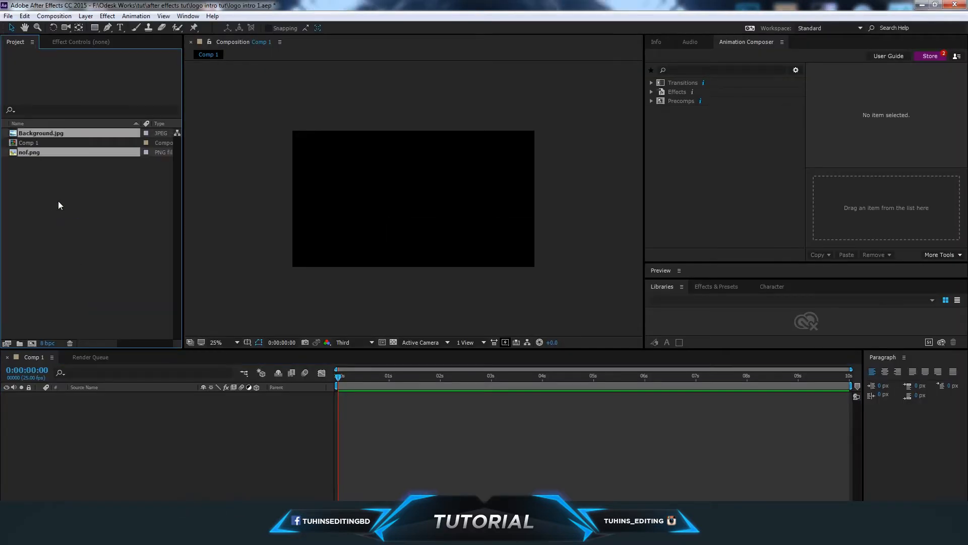
left_click(84, 207)
Add Background.jpg to Comp 1 as a locked layer and place nof.png above it
left_click_drag(40, 134, 307, 413)
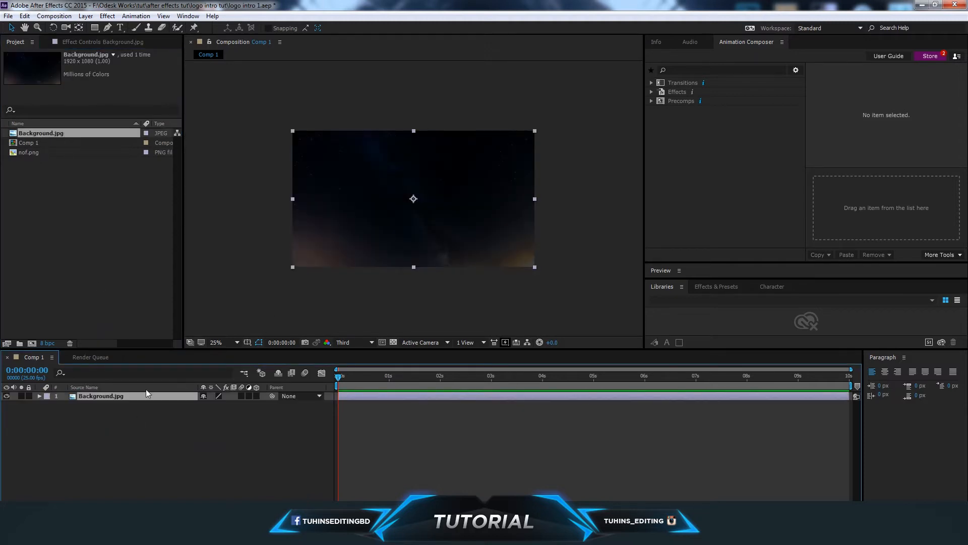
left_click(29, 396)
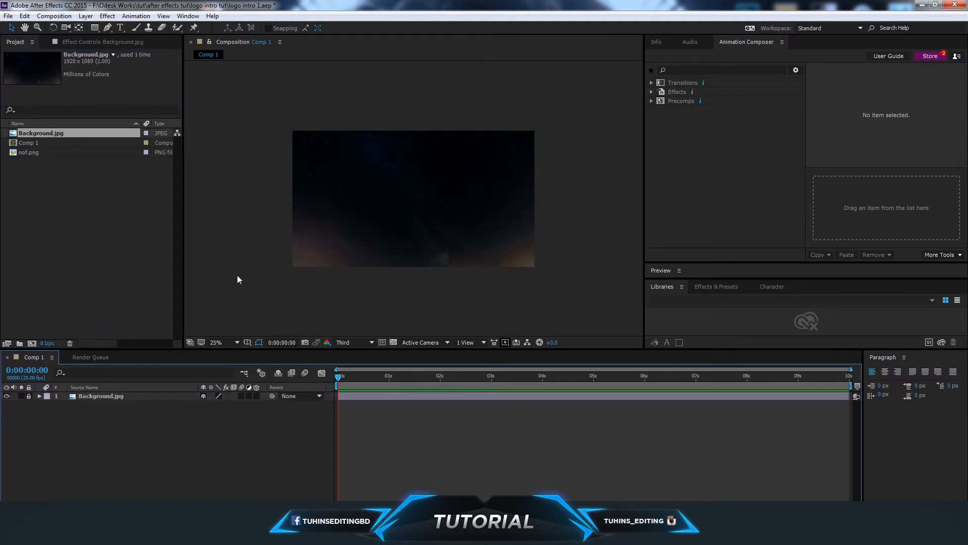
left_click(31, 153)
left_click_drag(31, 156, 91, 394)
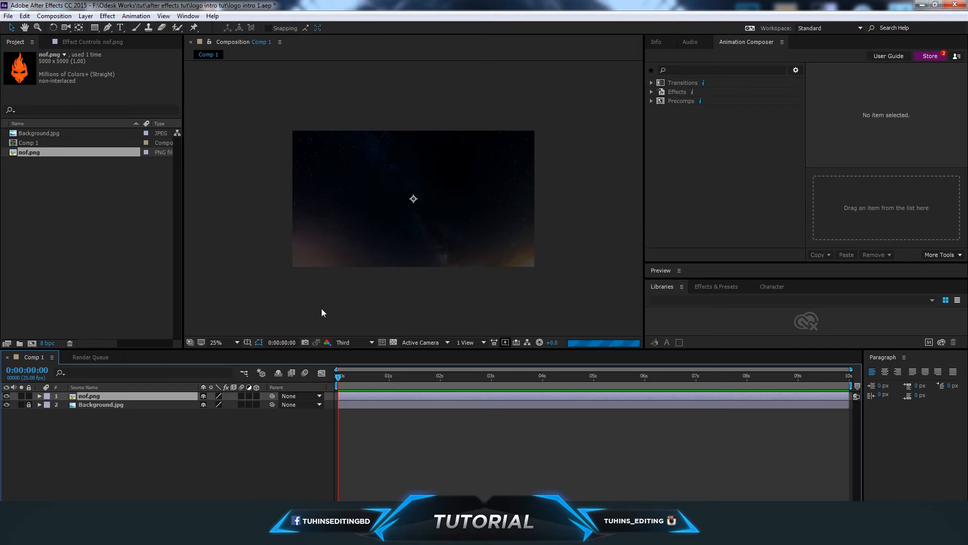
Scale the nof.png logo down to about 12% and position it slightly above the composition's centre, at about 964, 460
key("comma")
key("comma")
left_click_drag(494, 278, 429, 211)
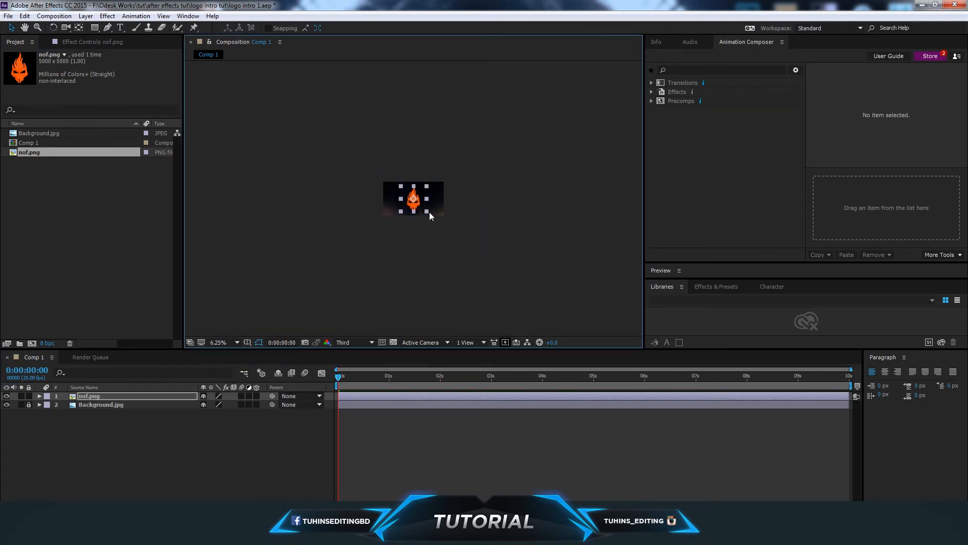
key("period")
key("period")
left_click_drag(464, 250, 425, 209)
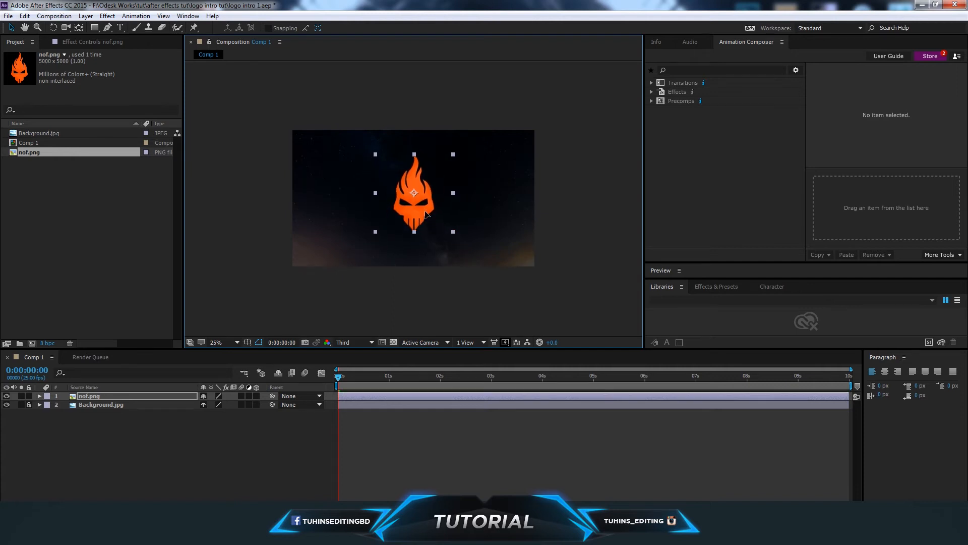
left_click(540, 208)
left_click_drag(531, 206, 467, 201)
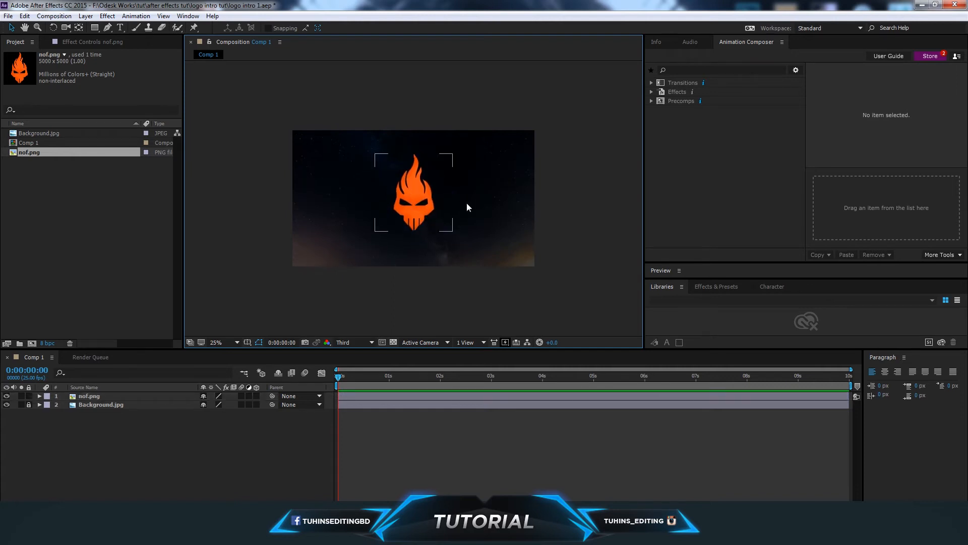
left_click(558, 205)
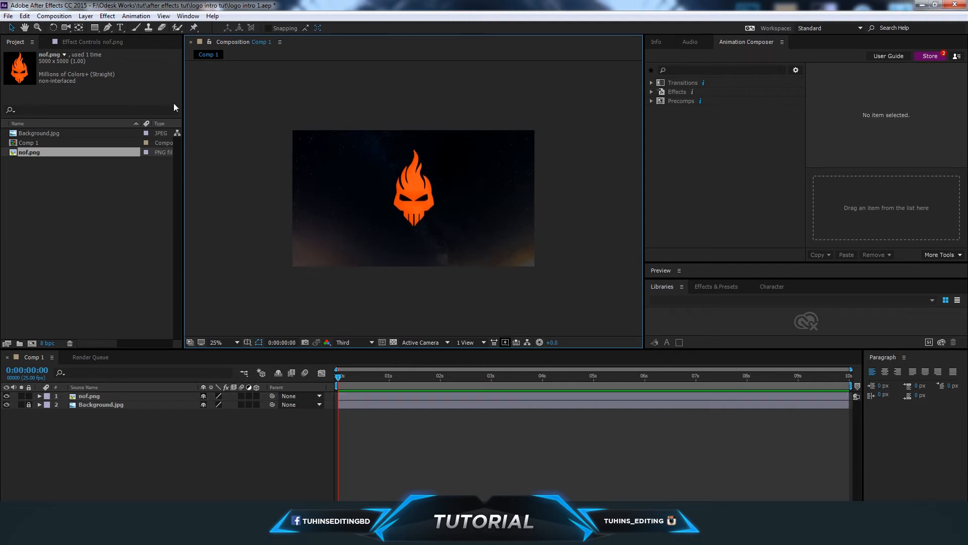
Save the project under its existing name
left_click(8, 16)
left_click(35, 110)
scroll(422, 237, "up", 2)
scroll(424, 238, "down", 1)
Move the current time to 0:00:05:00 and turn the nof.png logo into a 3D layer
left_click(338, 379)
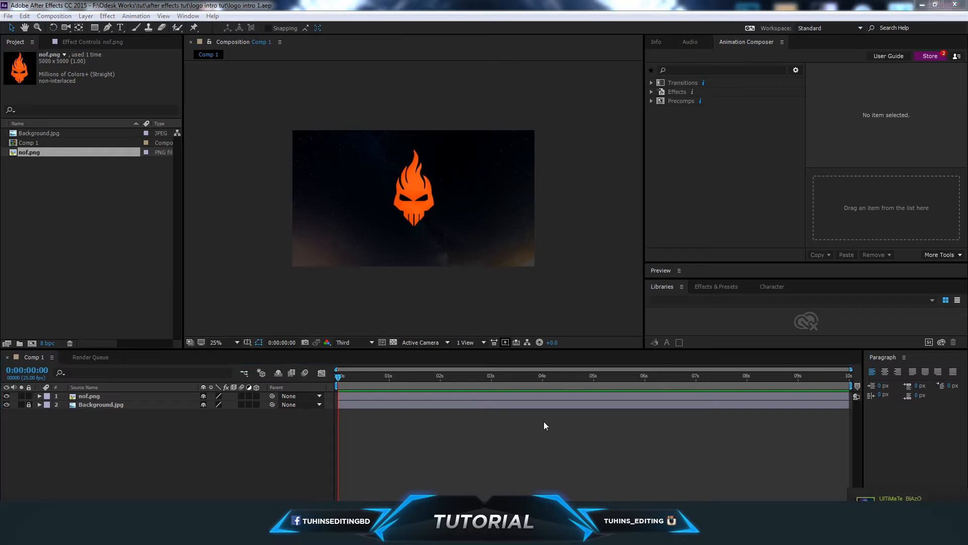
left_click_drag(364, 383, 594, 389)
left_click(422, 212)
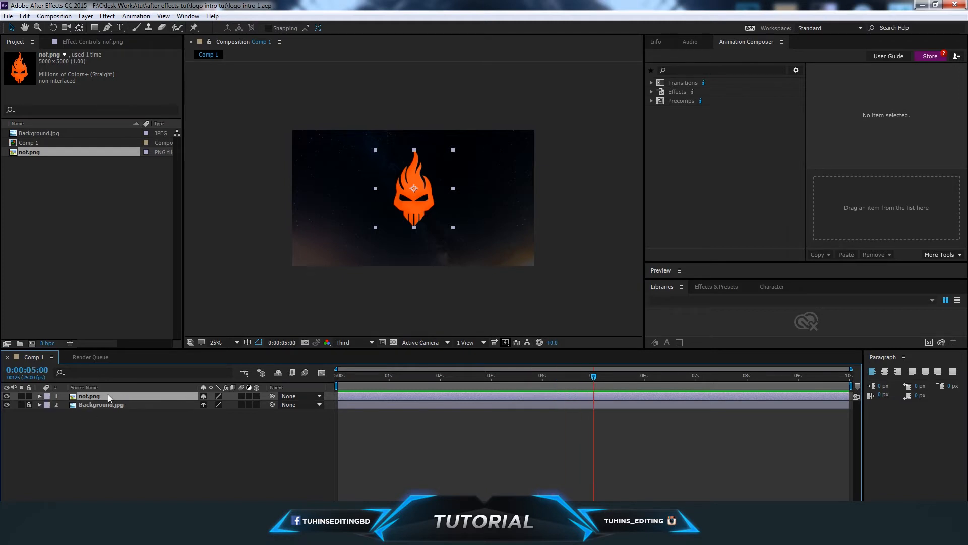
left_click(257, 396)
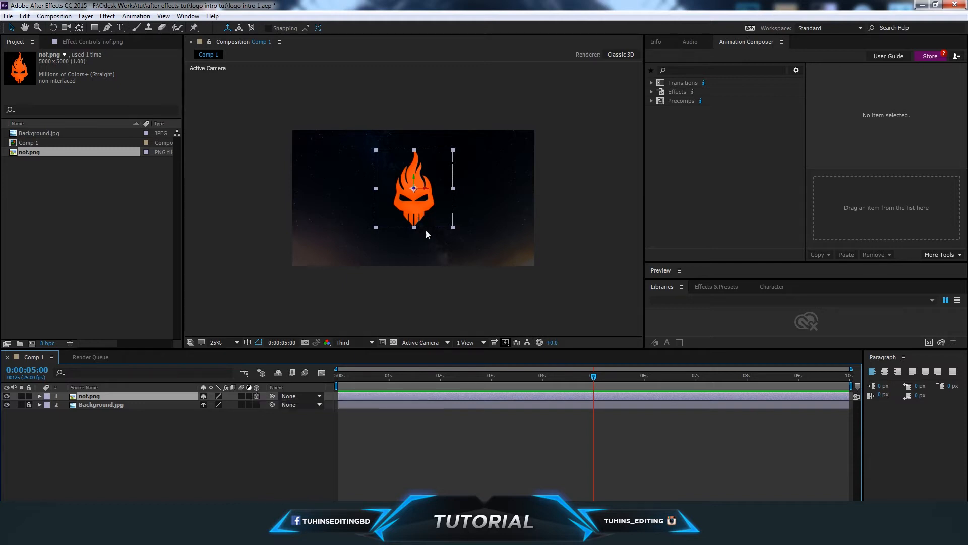
Add Position and Orientation keyframes to the nof.png layer at the 5-second mark
mouse_move(579, 376)
left_mouse_down()
mouse_move(342, 379)
mouse_move(594, 380)
left_mouse_up()
left_click(40, 397)
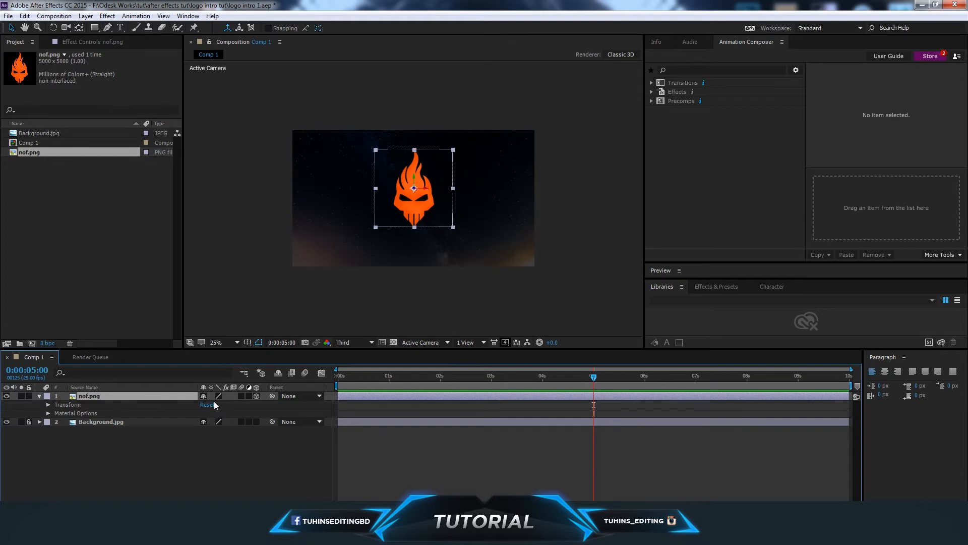
left_click(48, 404)
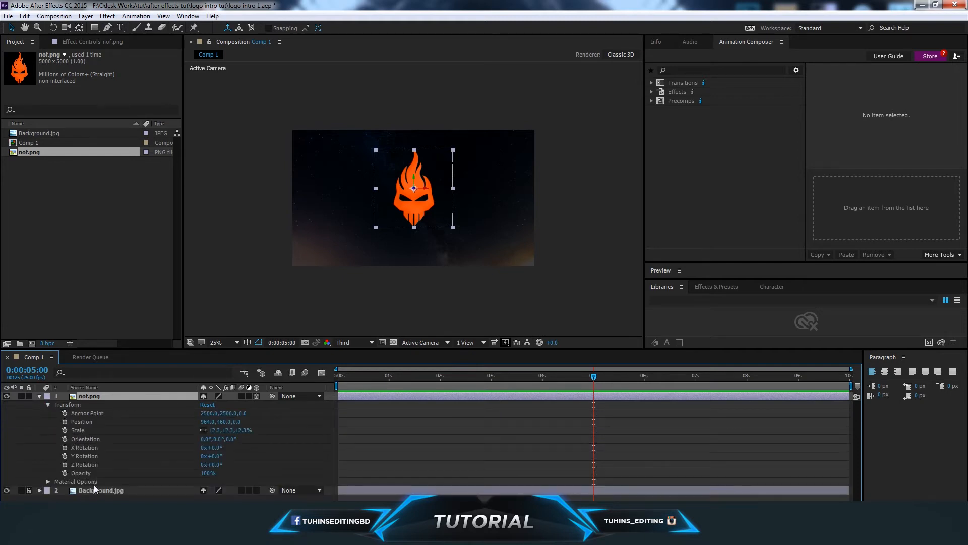
left_click(65, 421)
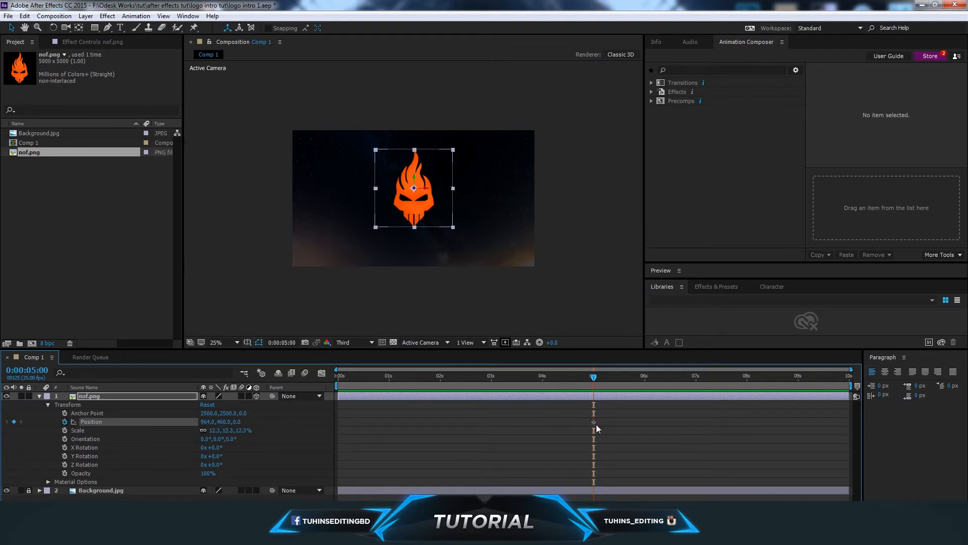
left_click(65, 438)
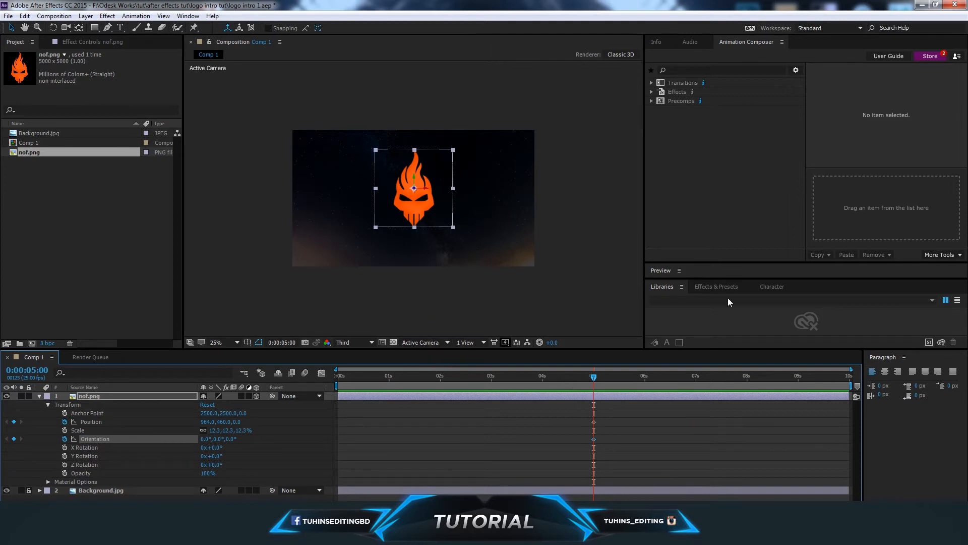
Search the effects for "card" and apply the Card Wipe effect to the nof.png logo
left_click_drag(684, 277, 686, 146)
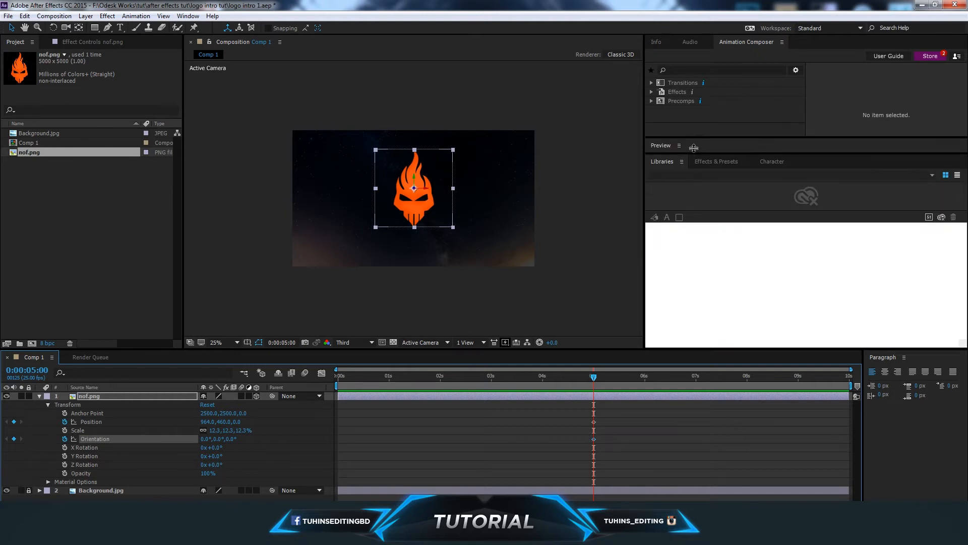
left_click(711, 153)
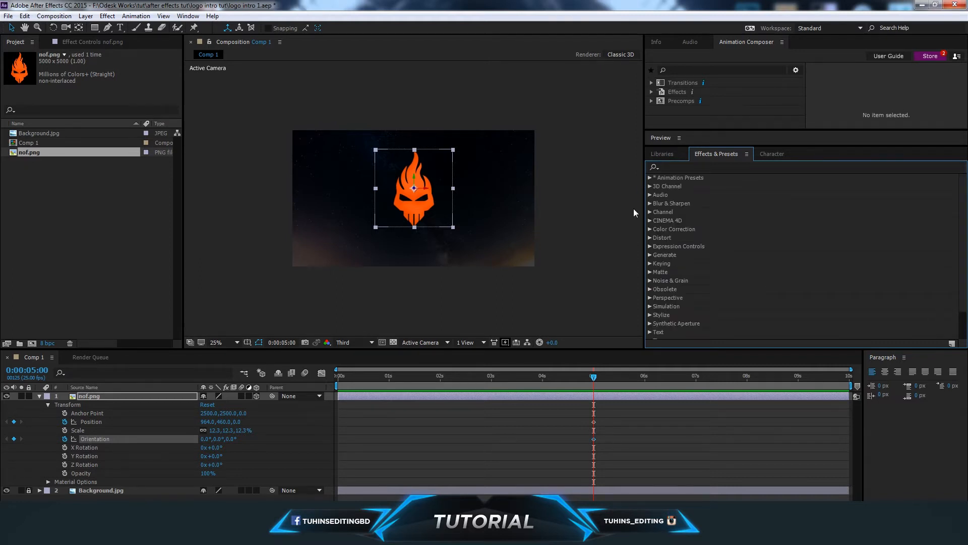
left_click_drag(640, 221, 734, 213)
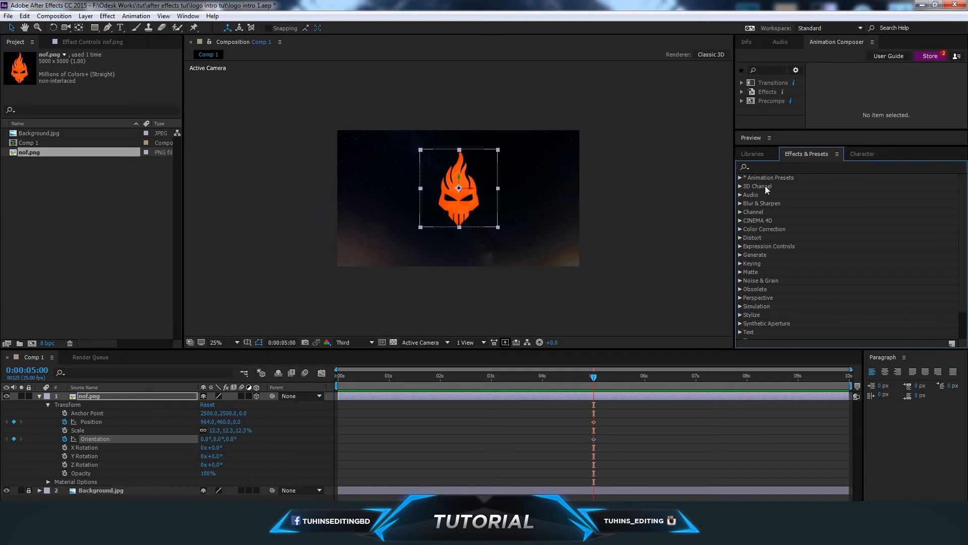
left_click(767, 166)
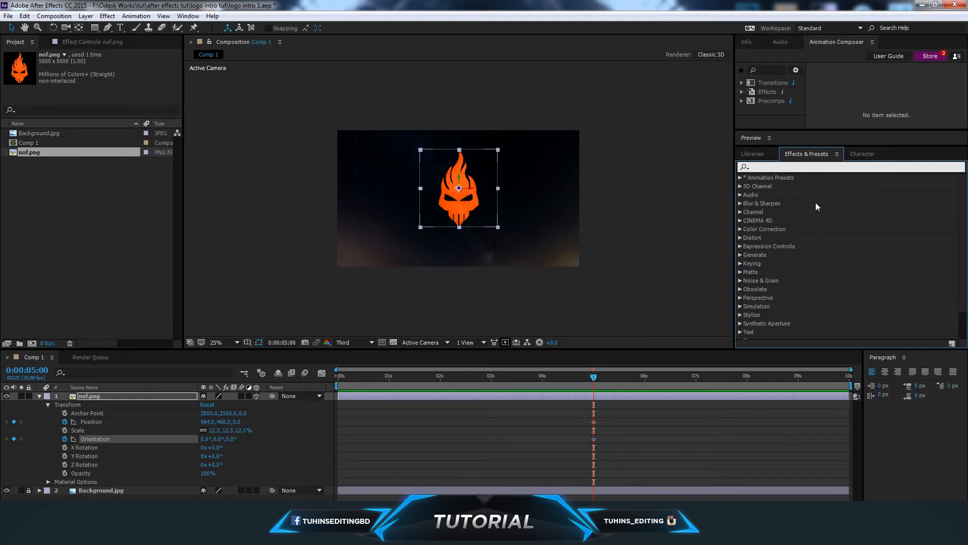
type("card")
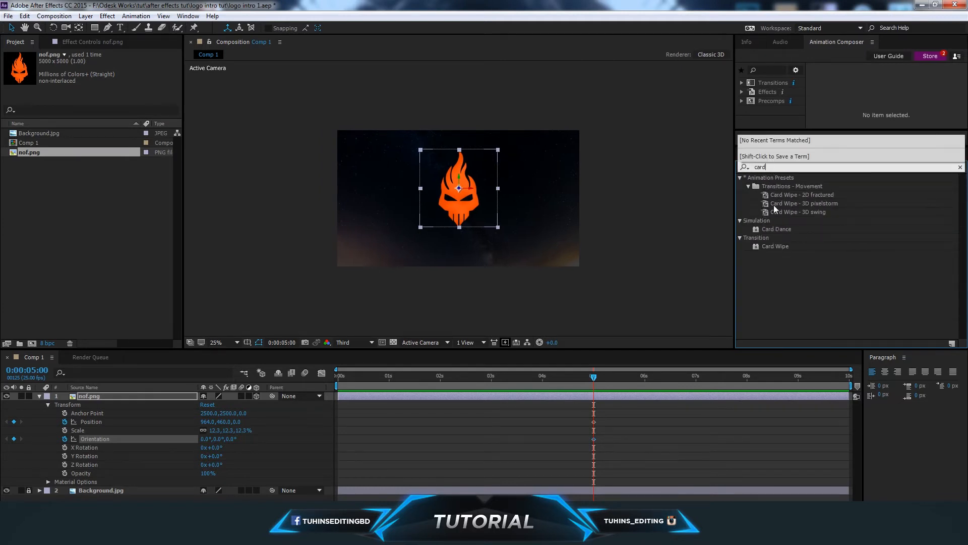
left_click(807, 212)
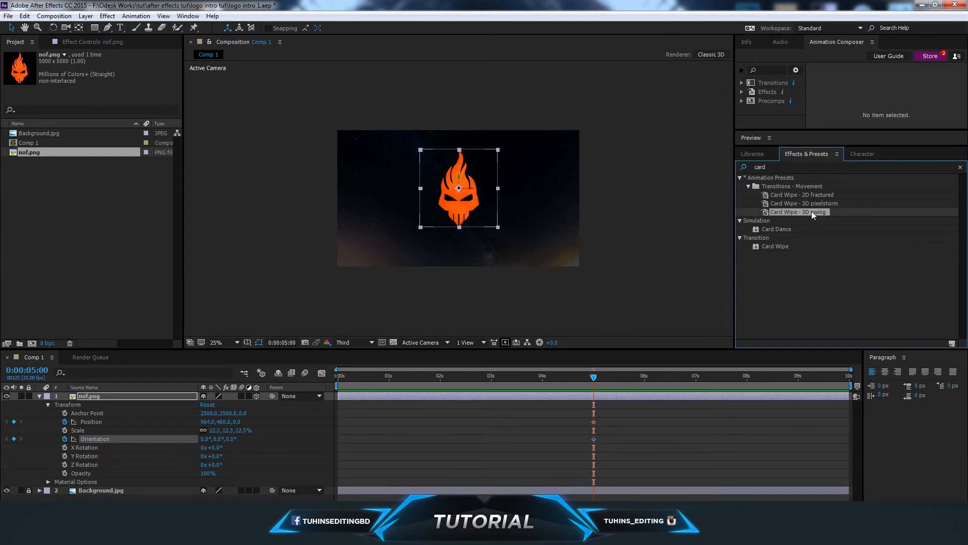
left_click_drag(779, 245, 458, 206)
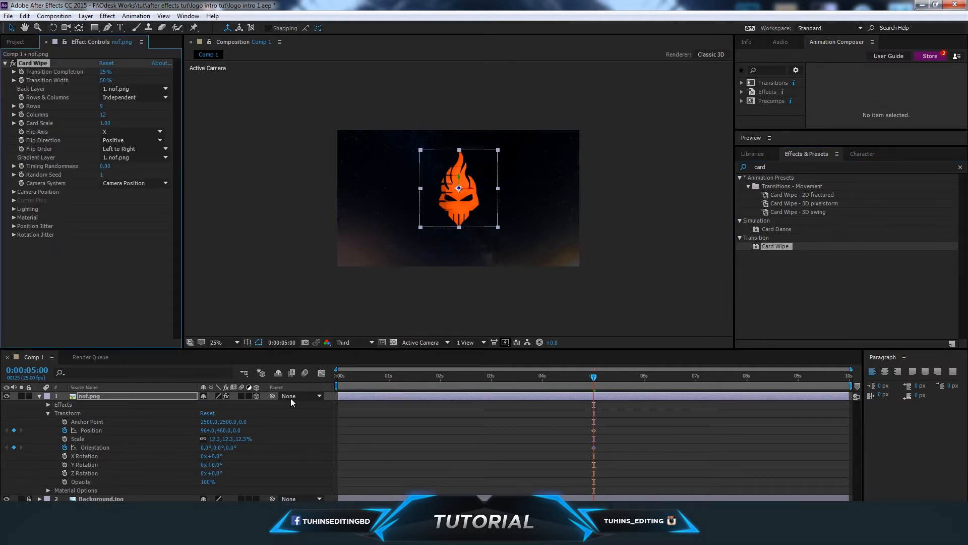
Try setting Card Wipe's Transition Completion to 100% at 5 seconds and 25% at the start, without enabling its keyframes
left_click(48, 413)
left_click(48, 404)
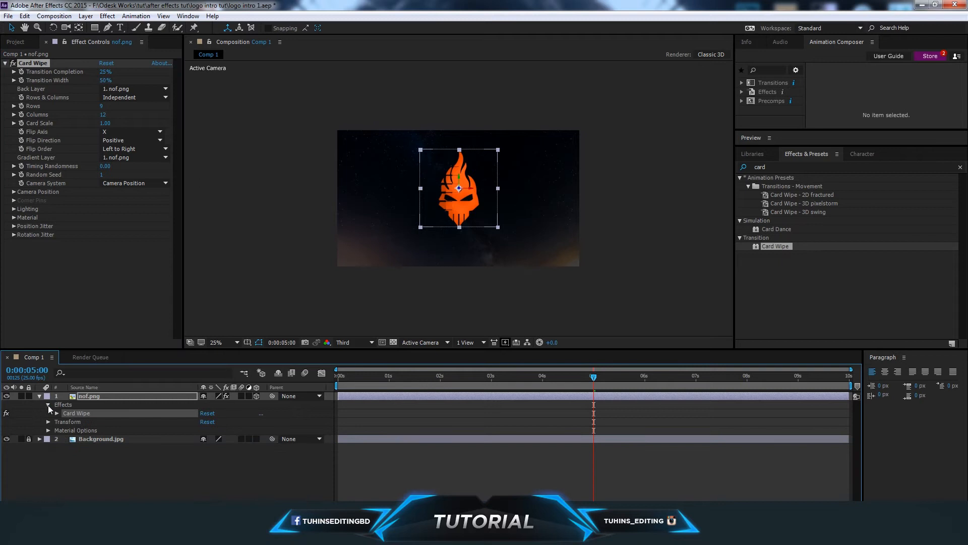
left_click(48, 404)
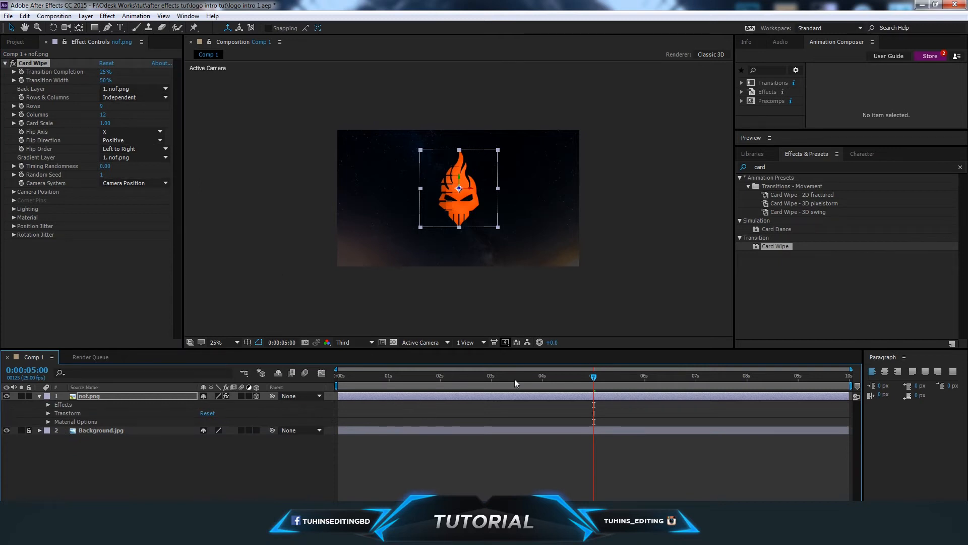
mouse_move(594, 379)
left_mouse_down()
mouse_move(423, 379)
mouse_move(595, 394)
left_mouse_up()
left_click(105, 72)
type("10")
key("Return")
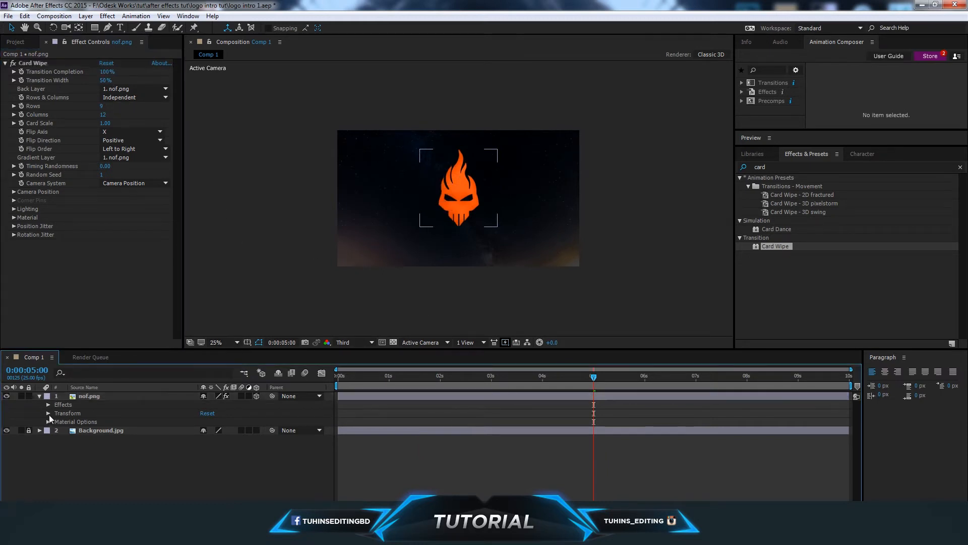
left_click(49, 412)
key("Home")
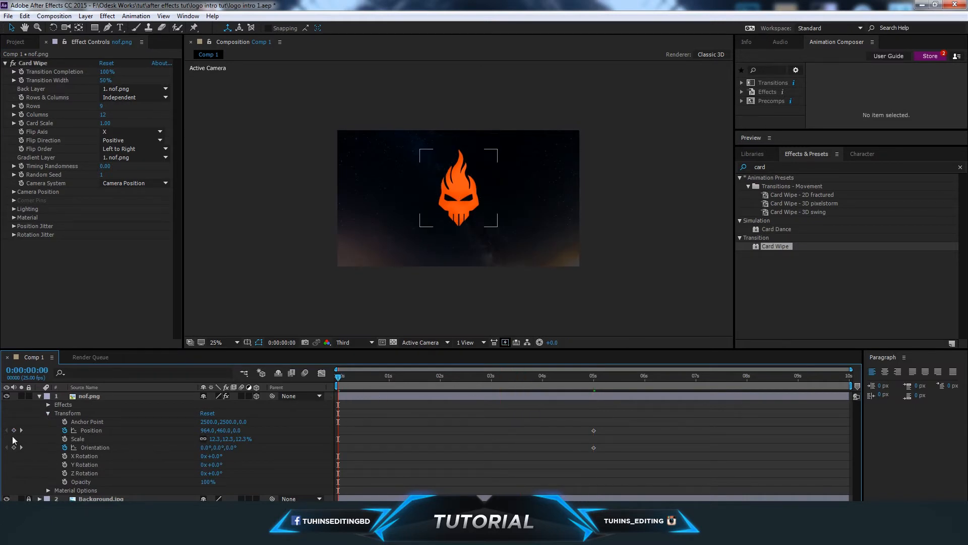
left_click(105, 71)
type("25")
key("Return")
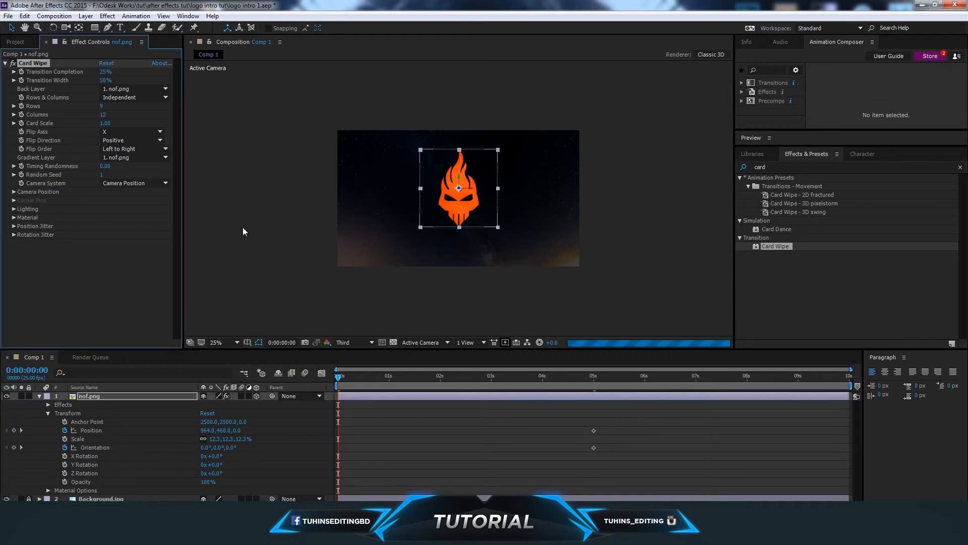
Scrub through the first five seconds to check the logo's Card Wipe transition
left_click_drag(351, 387, 433, 377)
key("space")
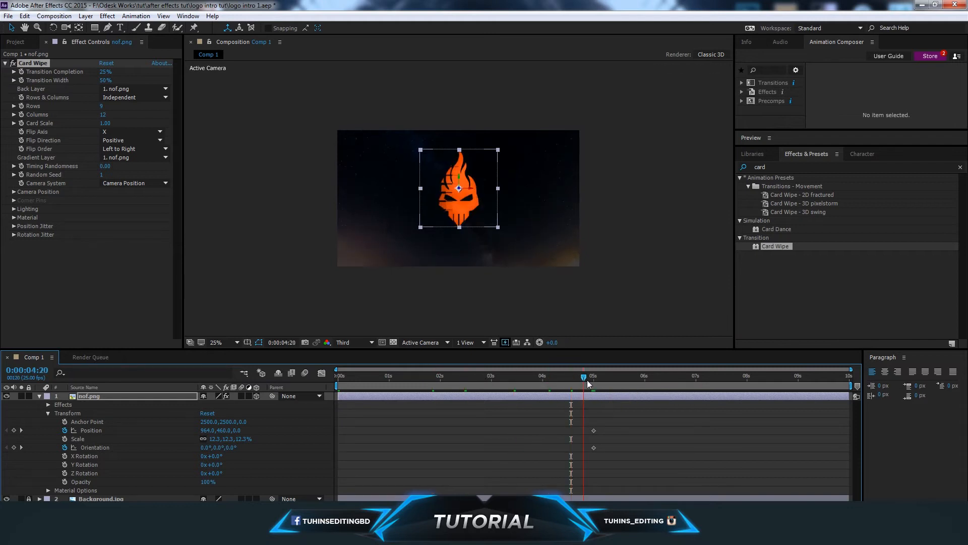
left_click(335, 377)
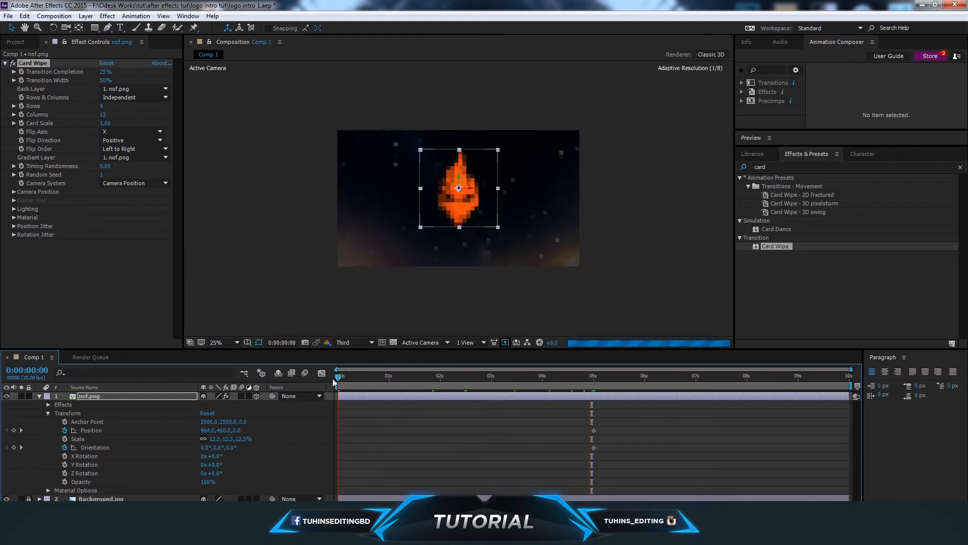
At 0:00:05:00, enable keyframing for Card Wipe's Transition Completion and set it to 100%
left_click_drag(345, 378, 594, 386)
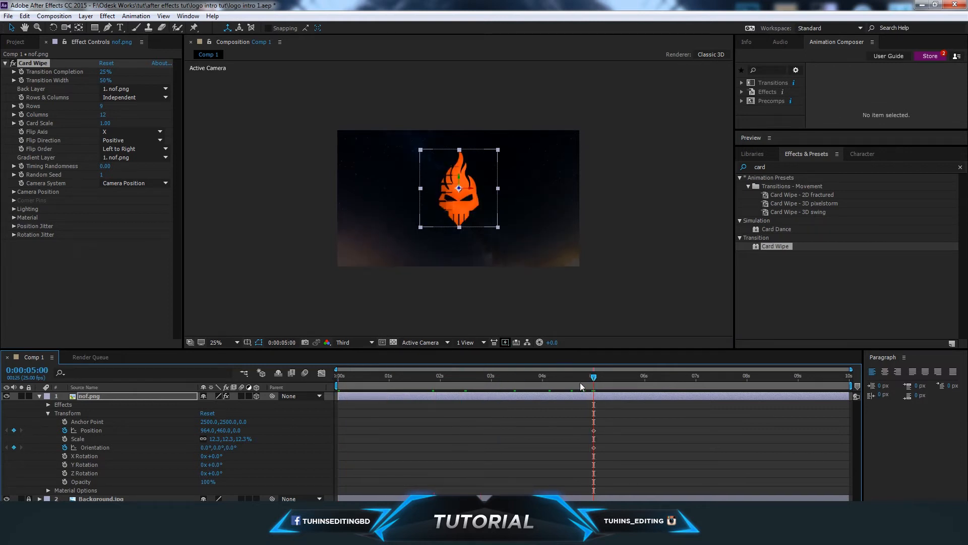
left_click(23, 74)
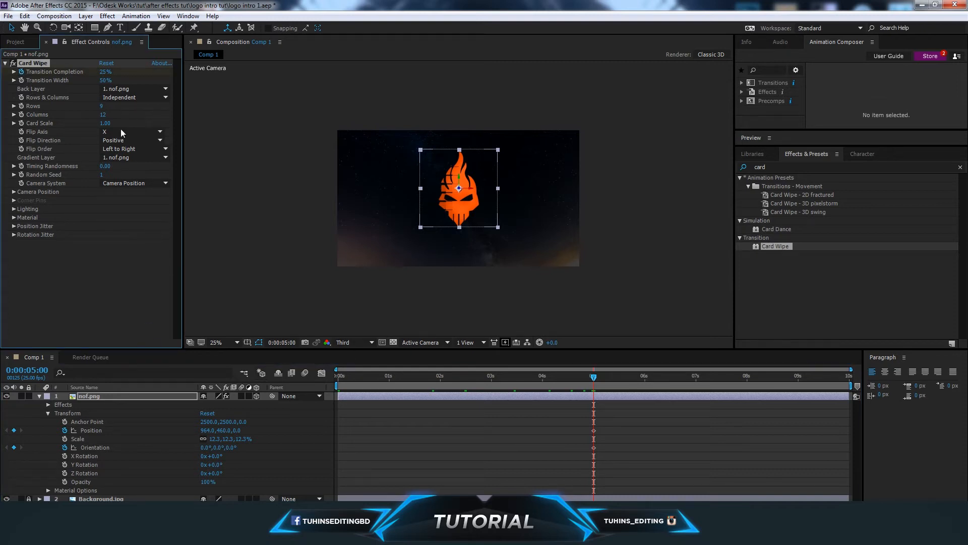
left_click(106, 72)
type("100")
key("Return")
Add a Transition Completion keyframe at 0:00:00:00 and set its value to 25%
left_click_drag(377, 377, 310, 382)
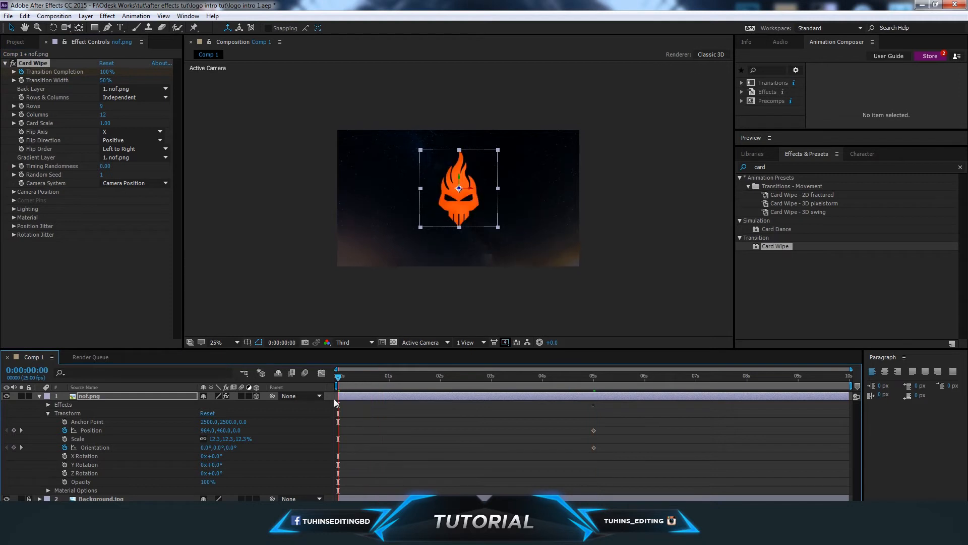
left_click(48, 86)
scroll(76, 152, "down", 1)
scroll(76, 152, "up", 1)
left_click(48, 405)
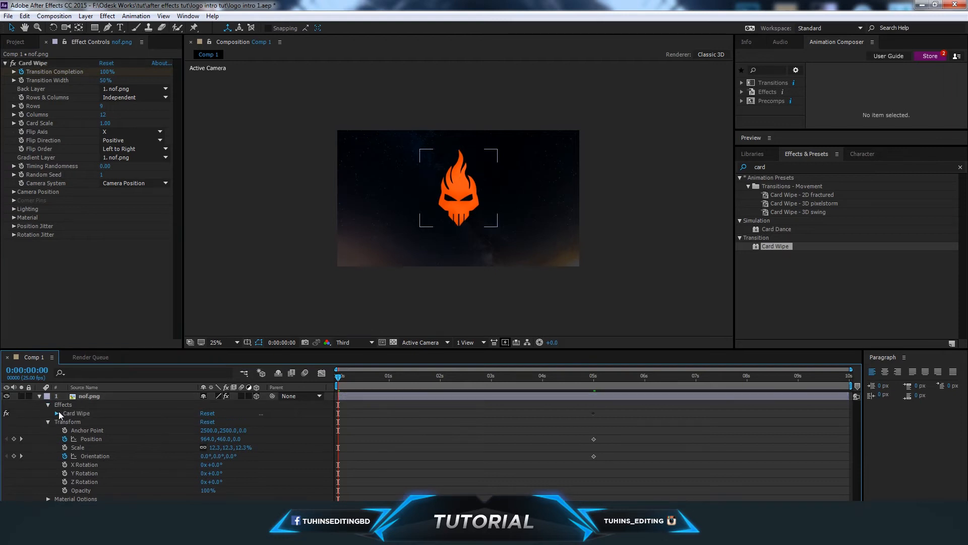
left_click(57, 412)
scroll(77, 421, "down", 1)
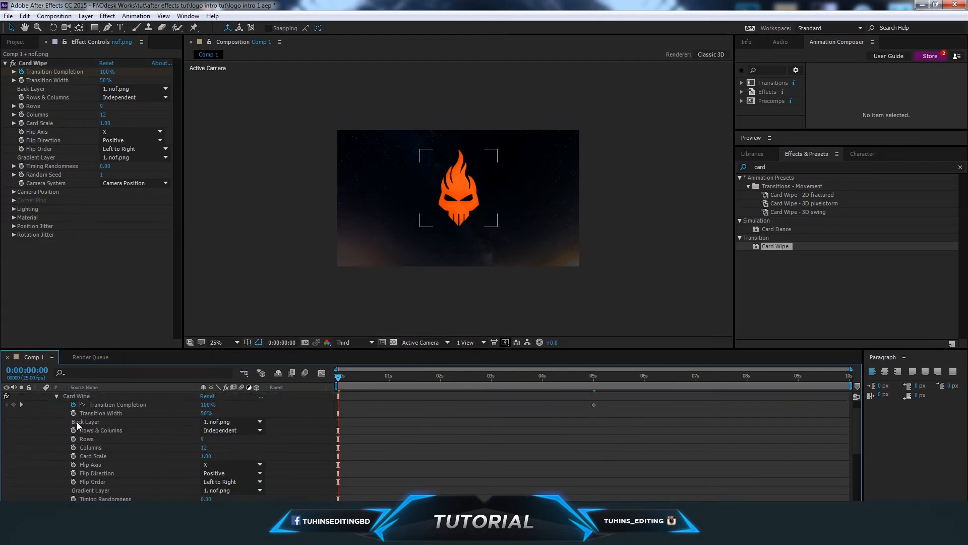
left_click(14, 404)
left_click(107, 72)
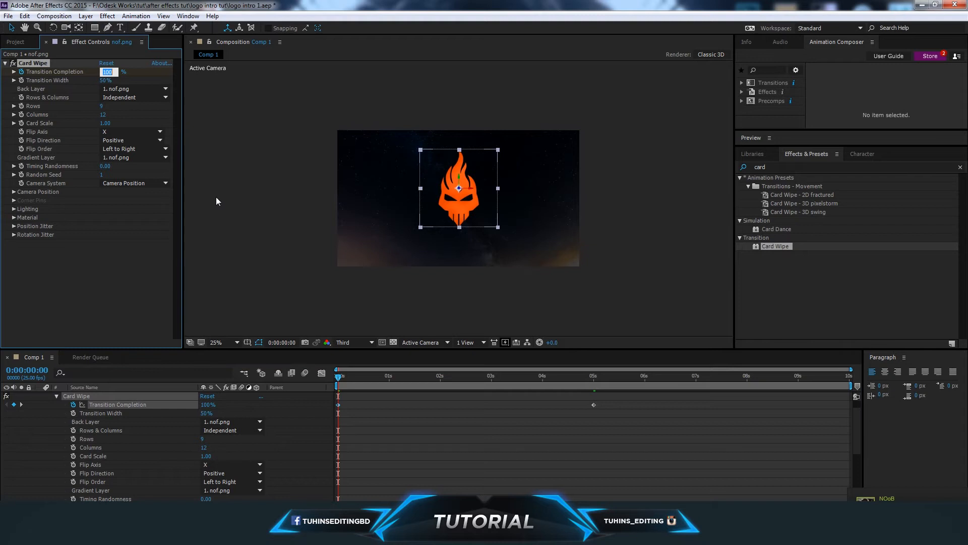
type("25")
key("Return")
left_click_drag(368, 373, 333, 381)
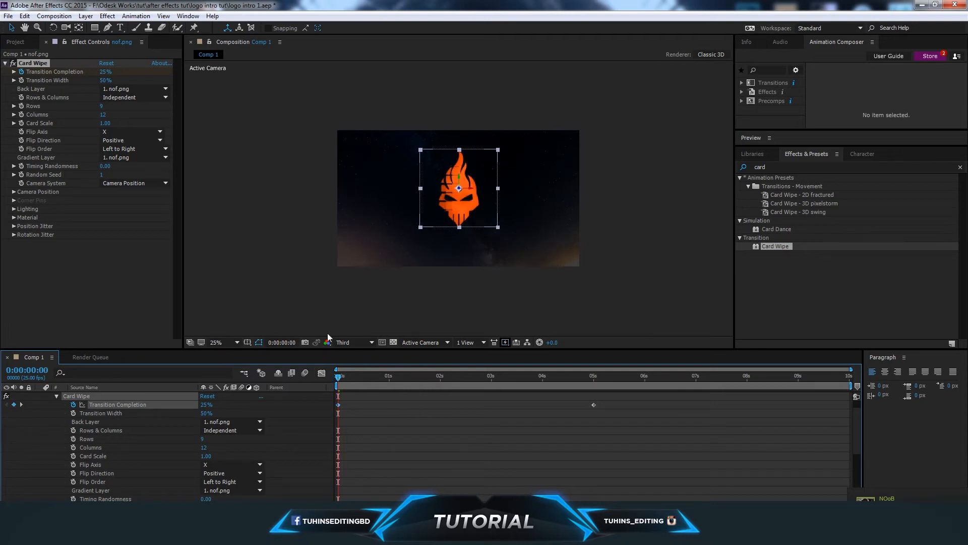
Try the Card Wipe effect with only 1 column
left_click(103, 115)
type("0")
key("Return")
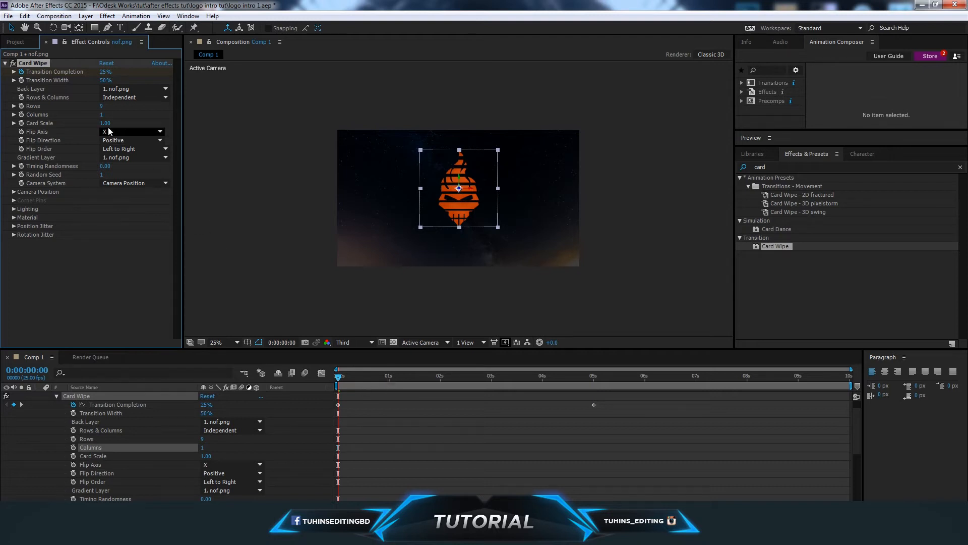
Set the Card Wipe effect to 15 columns and 1 row, and scrub the timeline to check the transition
left_click(105, 113)
left_click(103, 115)
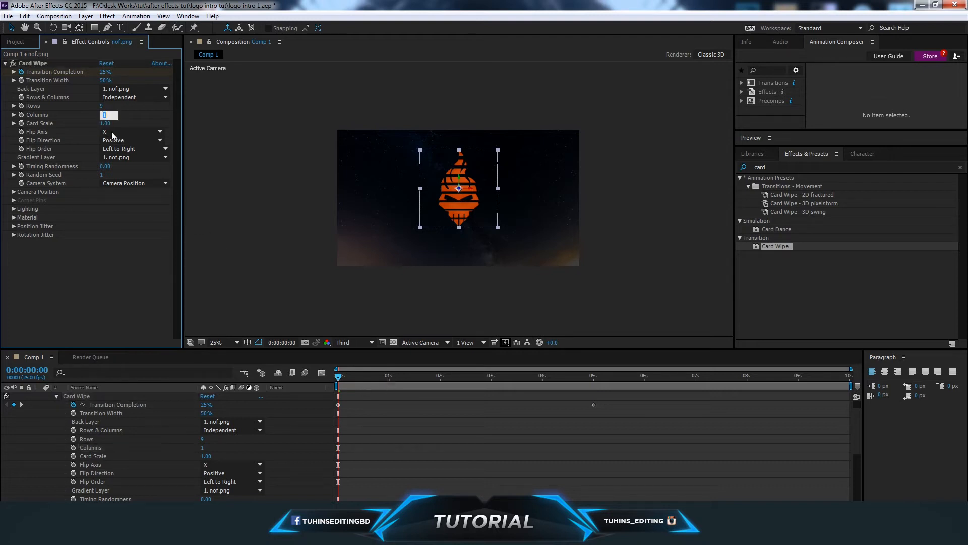
type("15")
key("Return")
key("shift+Tab")
type("1")
key("Return")
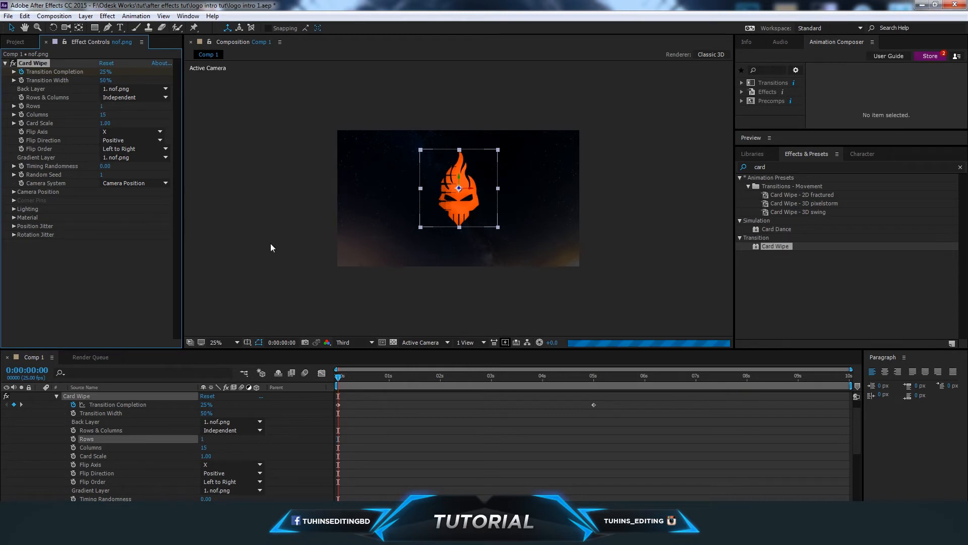
left_click_drag(347, 377, 510, 386)
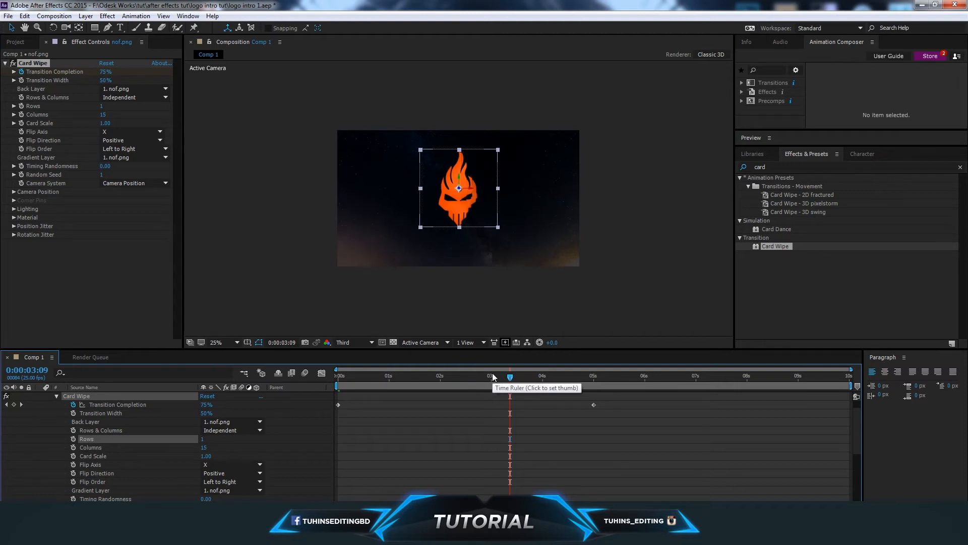
left_click_drag(510, 377, 330, 396)
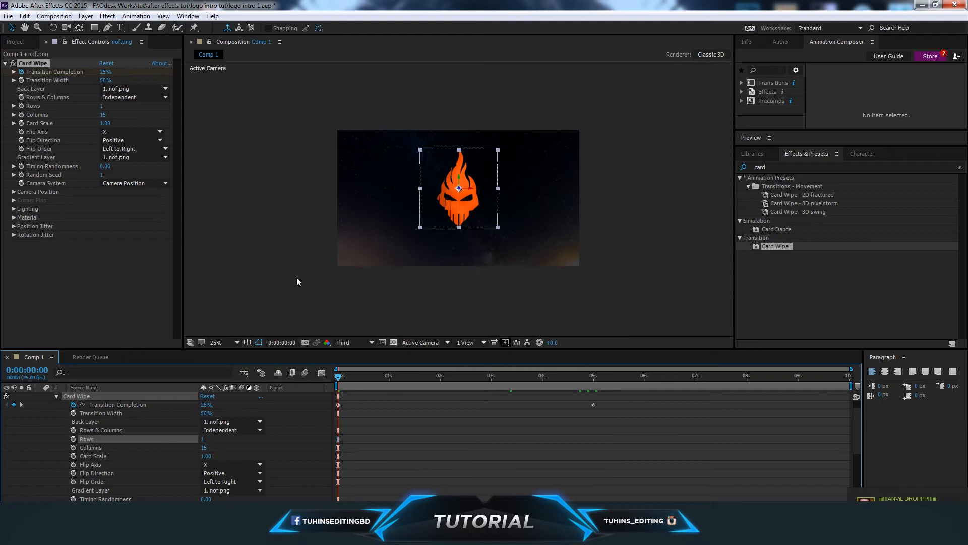
Collapse the Card Wipe properties and save the project under its existing name
left_click(57, 397)
left_click(8, 16)
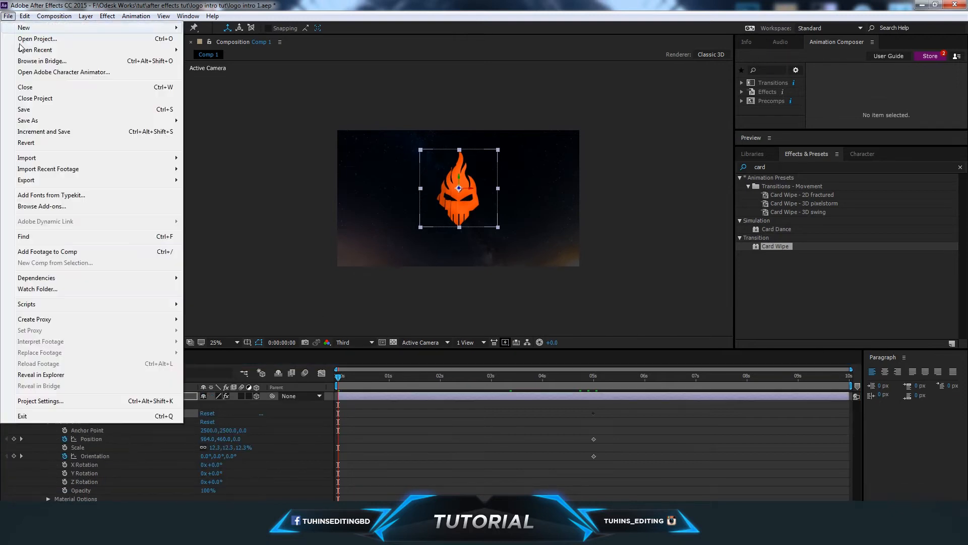
left_click(29, 111)
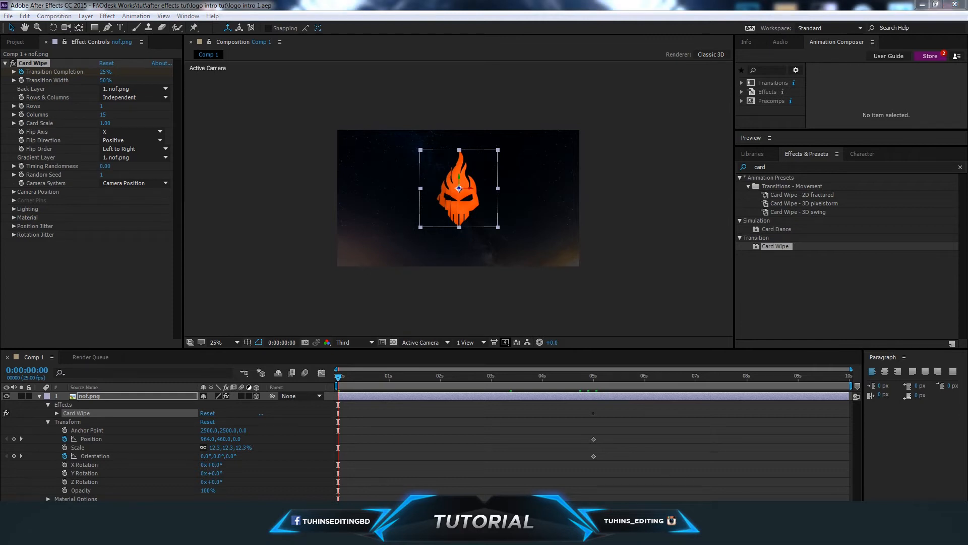
At 0:00:00:00, keyframe the nof.png layer's Z orientation at about 83°
left_click_drag(343, 378, 313, 378)
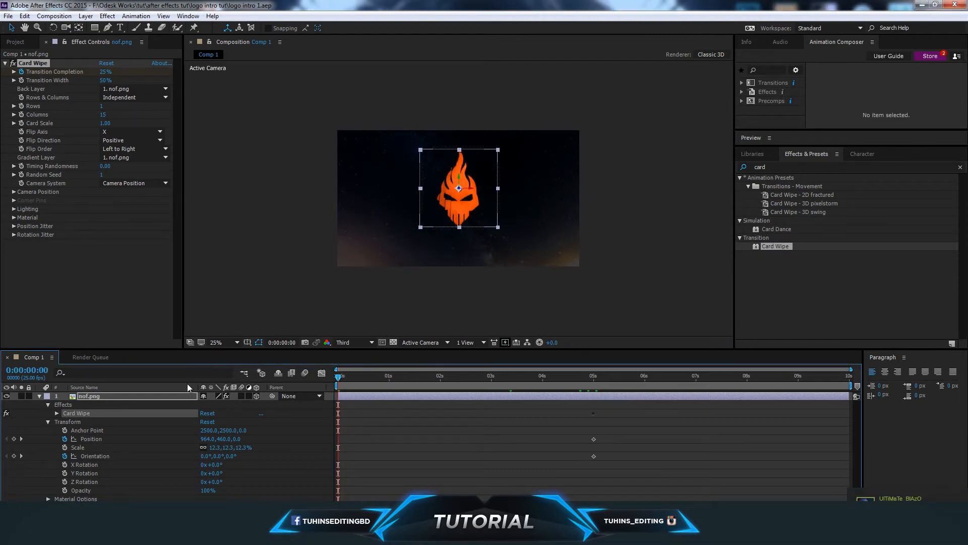
left_click(48, 421)
left_click(48, 421)
left_click(235, 456)
left_click(249, 456)
left_click_drag(232, 456, 275, 458)
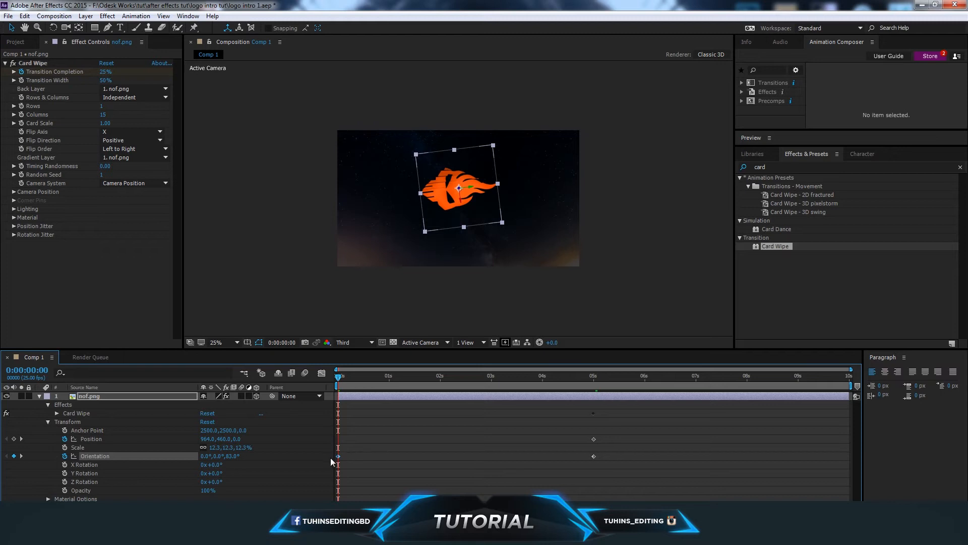
Add a Scale keyframe to the nof.png layer at the 5-second mark
left_click_drag(339, 377, 594, 420)
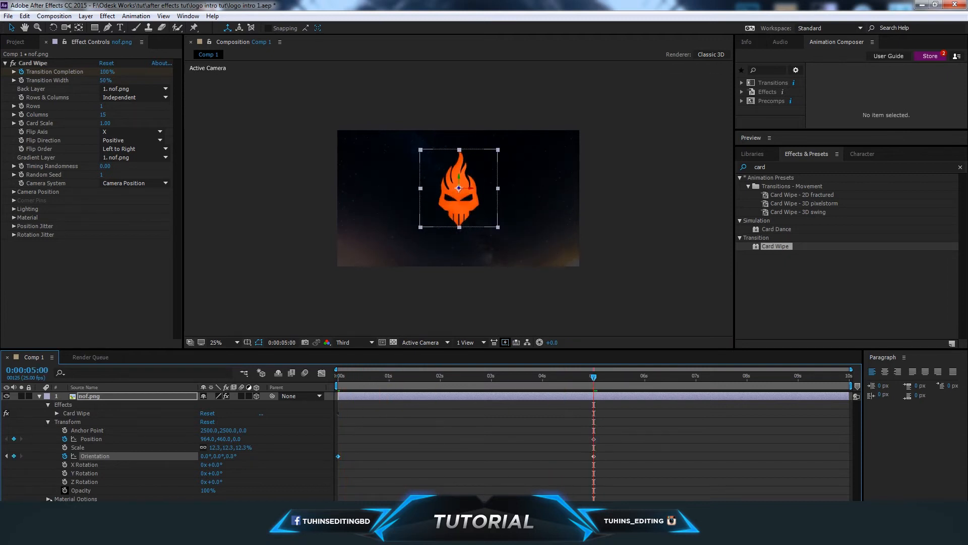
left_click(65, 448)
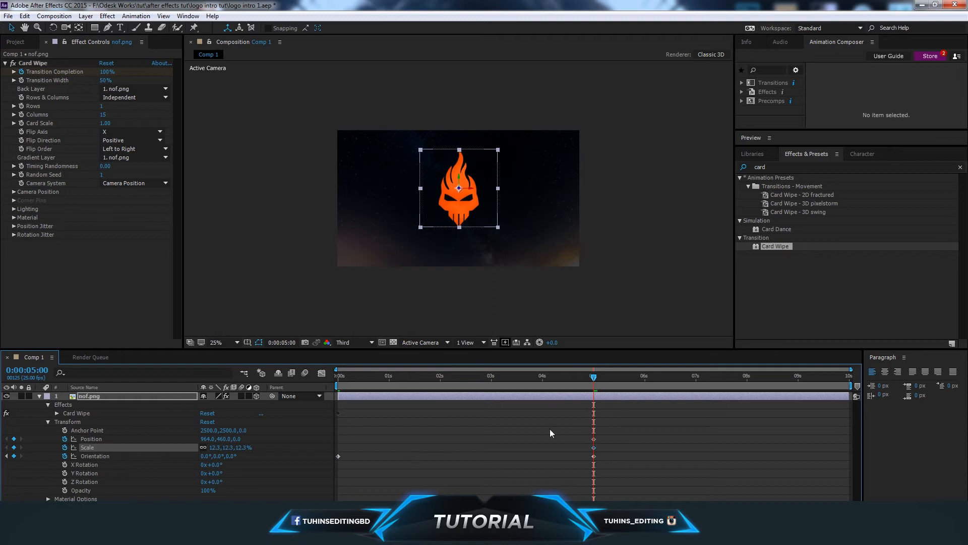
At 0:00:00:00, keyframe the logo's scale at about 72.3% and move it up and right to about 1380, 216
left_click_drag(595, 379, 337, 399)
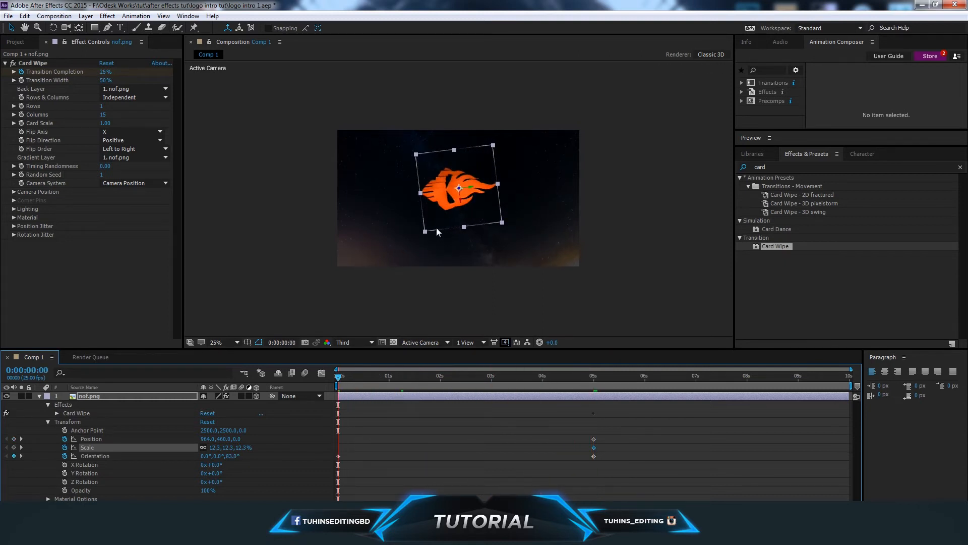
left_click(13, 447)
left_click_drag(244, 450, 281, 456)
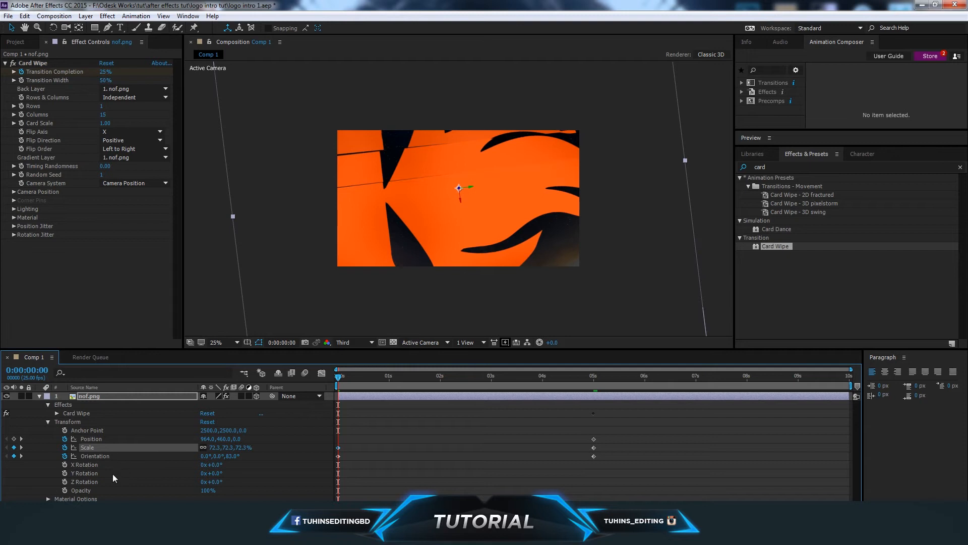
left_click_drag(438, 266, 492, 225)
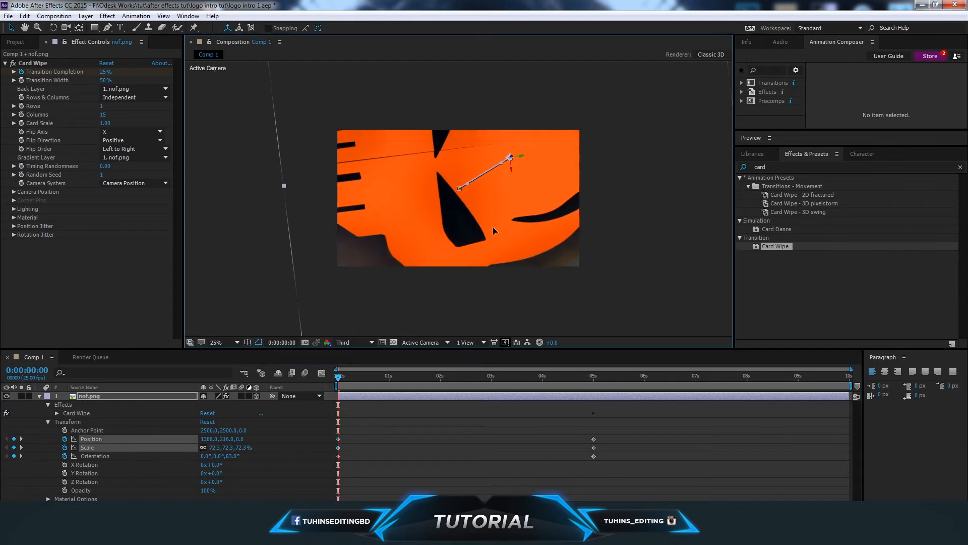
Add Opacity keyframes to the nof.png layer at 0:00:00:00 and 0:00:01:04
left_click_drag(342, 382, 323, 408)
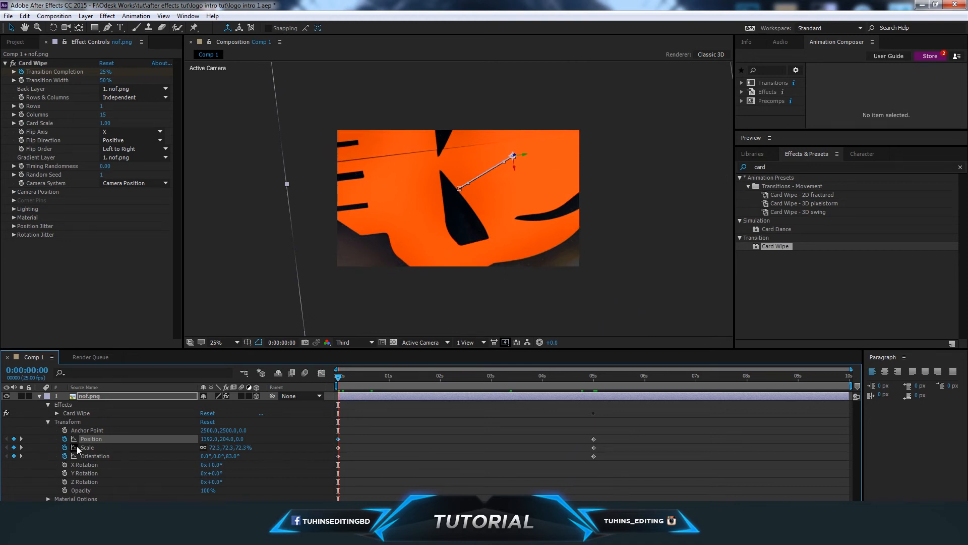
left_click(65, 489)
left_click_drag(340, 377, 401, 409)
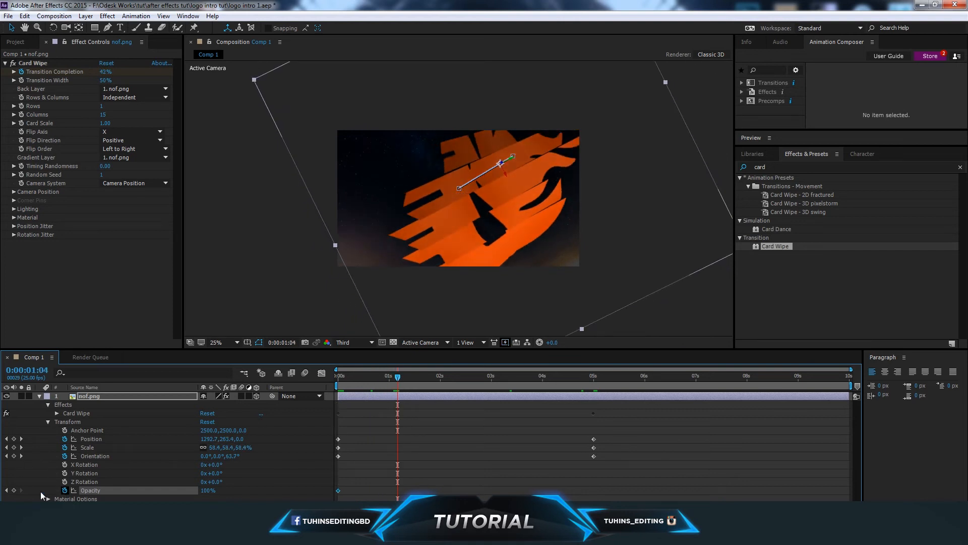
left_click(14, 489)
Set the nof.png layer's Opacity keyframe at 0:00:00:00 to 20%
key("Home")
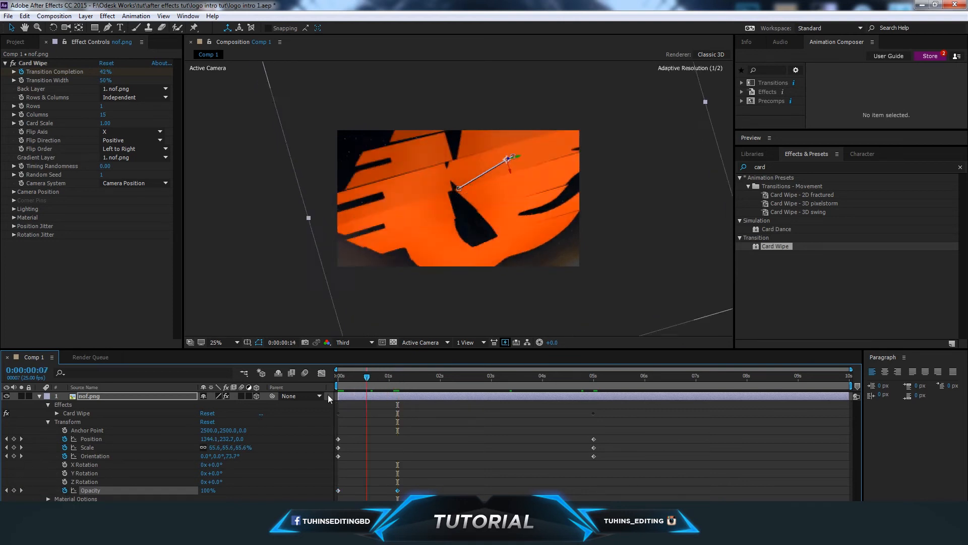
left_click(336, 495)
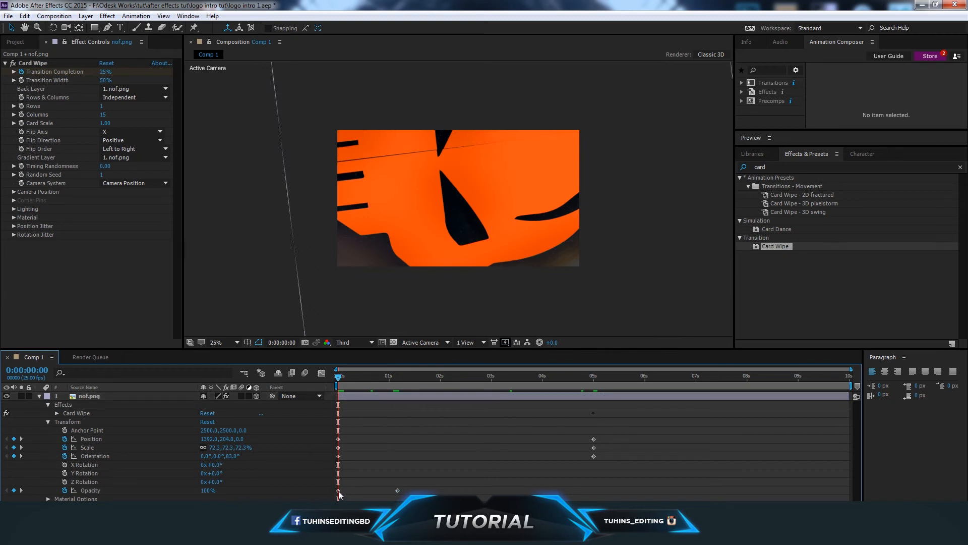
left_click(338, 492)
left_click(207, 490)
type("40")
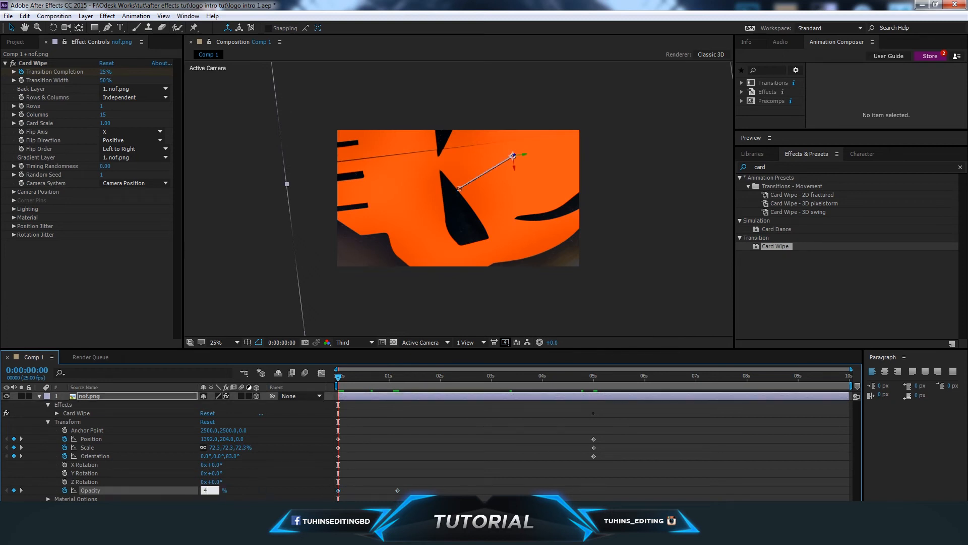
key("Return")
type("10")
key("Return")
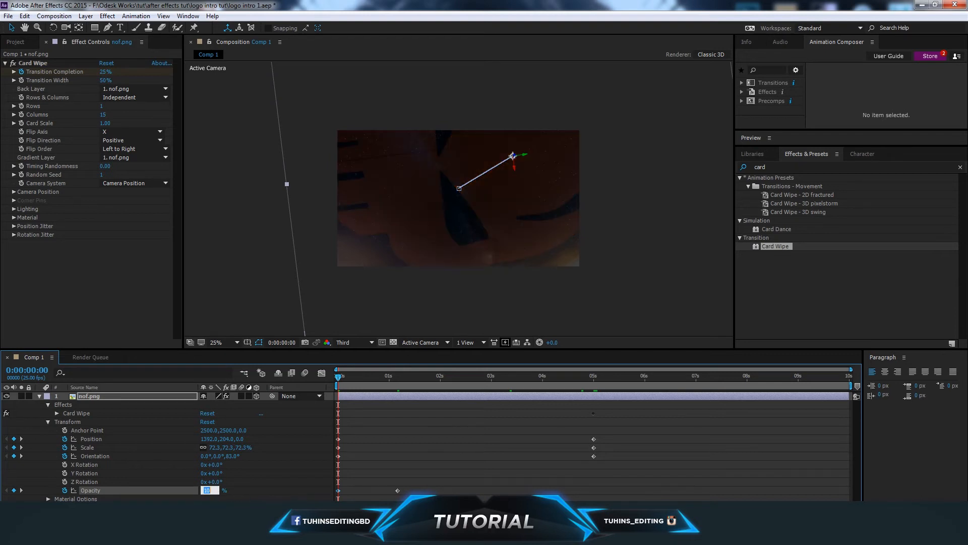
key("Return")
left_click(206, 490)
key("Return")
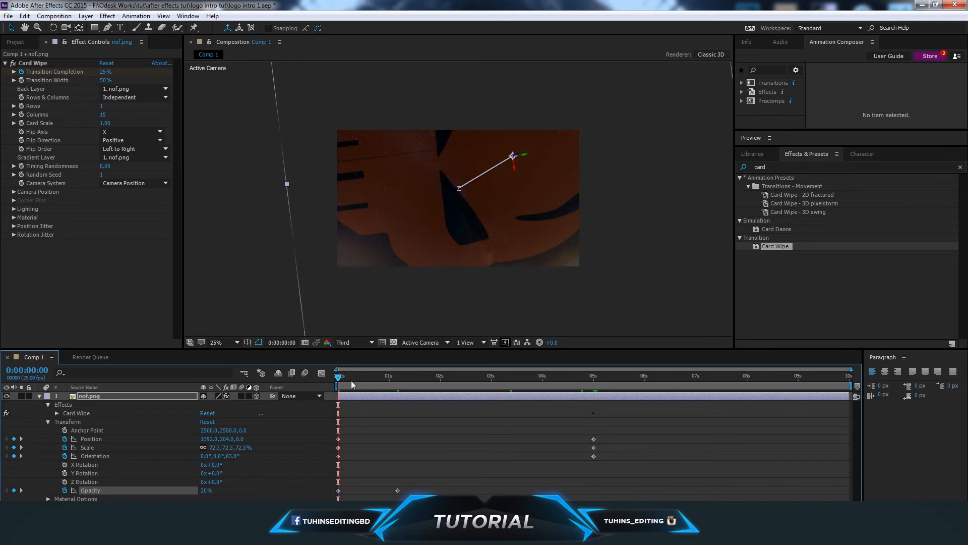
Set the composition's preview resolution to Quarter and play back the logo animation
left_click(39, 396)
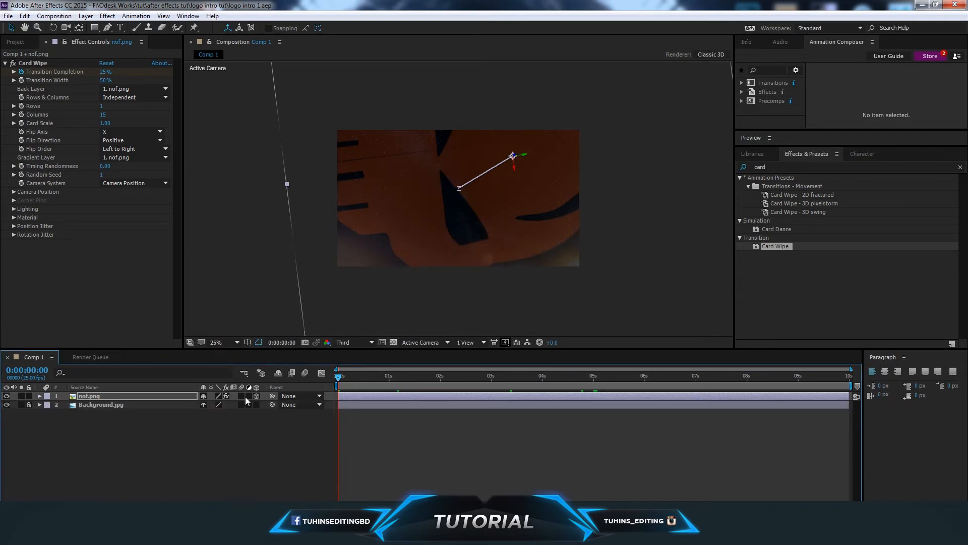
left_click(39, 396)
left_click(355, 342)
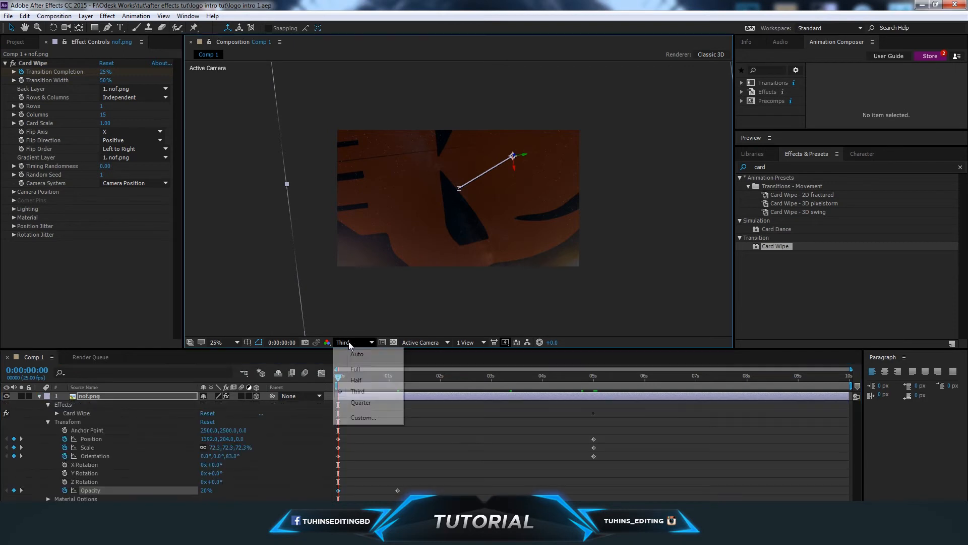
left_click(363, 391)
key("space")
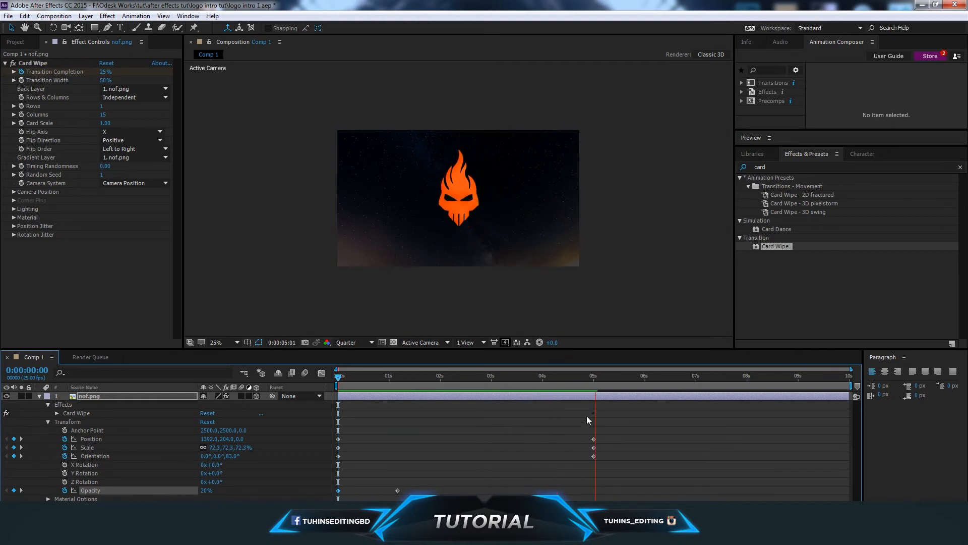
key("space")
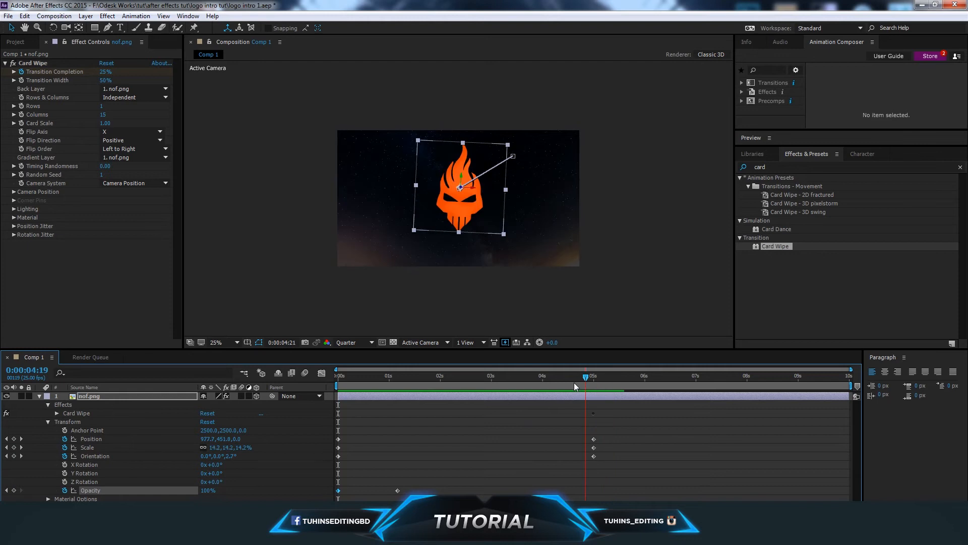
key("space")
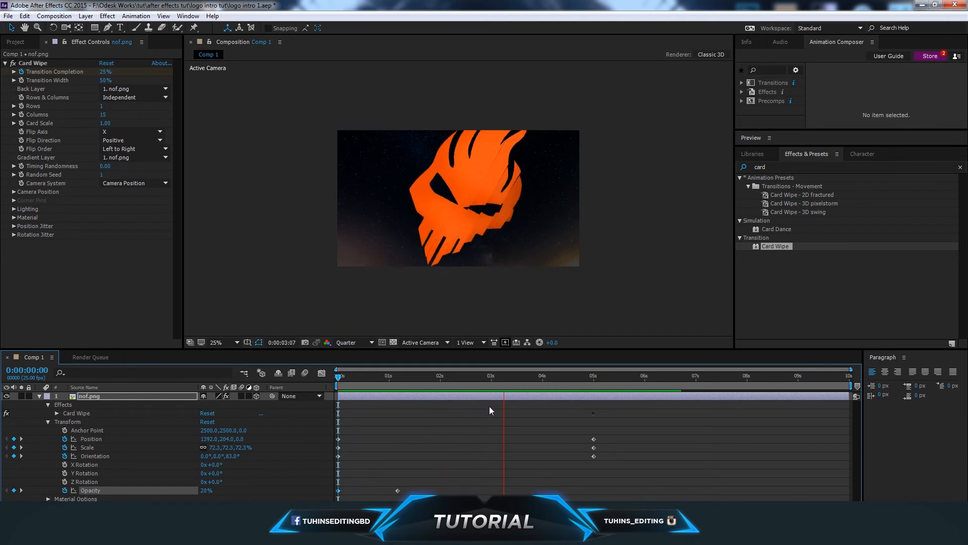
At 0:00:05:04, lock the nof.png layer and add the text NOOBS ON FIRE beneath the logo
left_click_drag(575, 379, 603, 391)
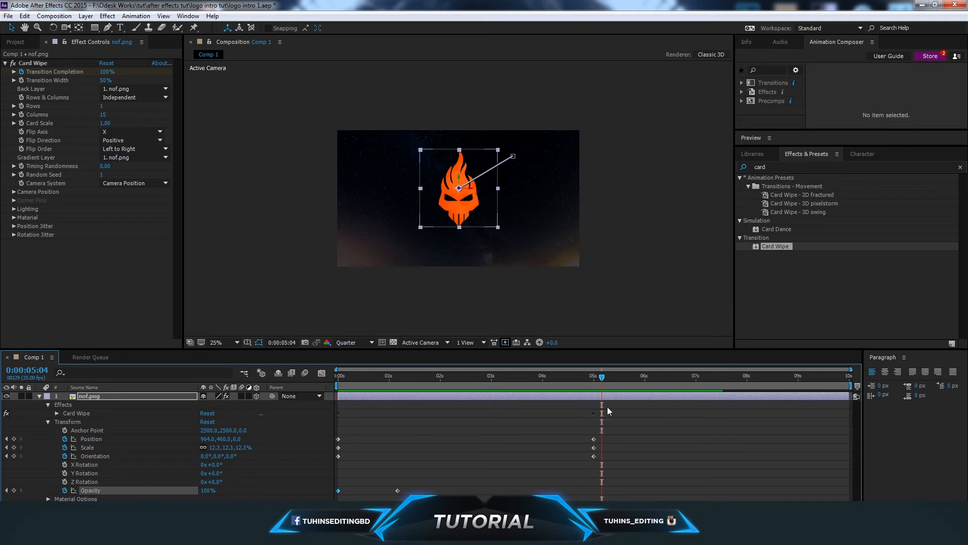
left_click(40, 395)
left_click(11, 43)
left_click(115, 29)
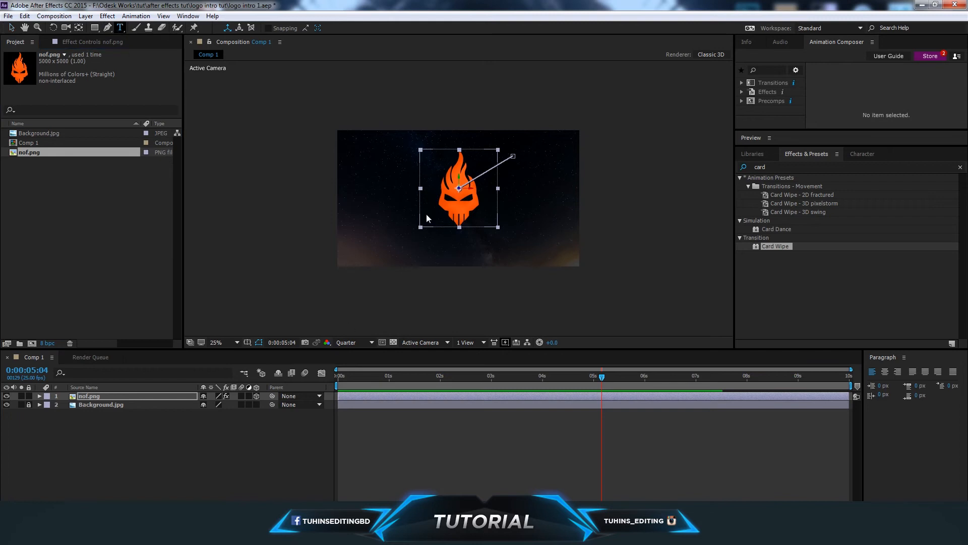
left_click(29, 396)
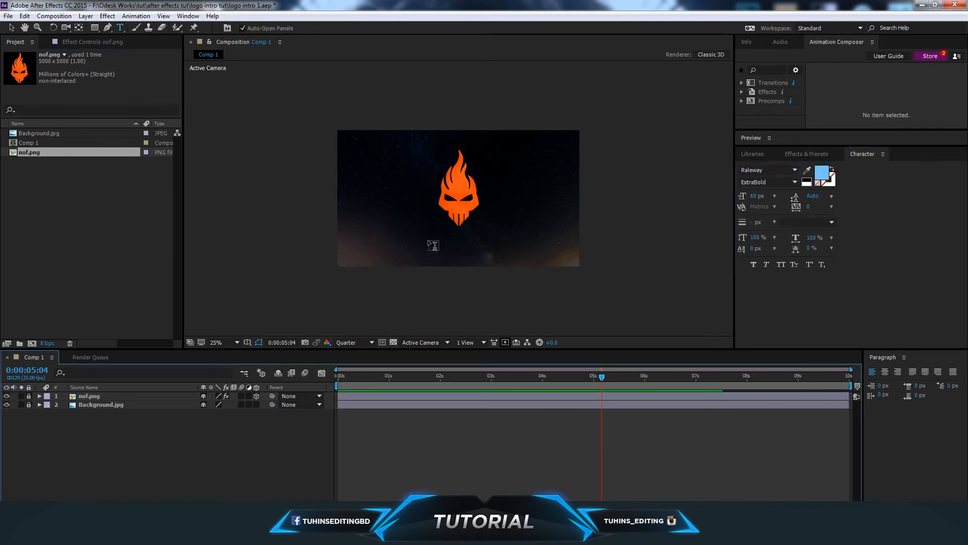
left_click(492, 263)
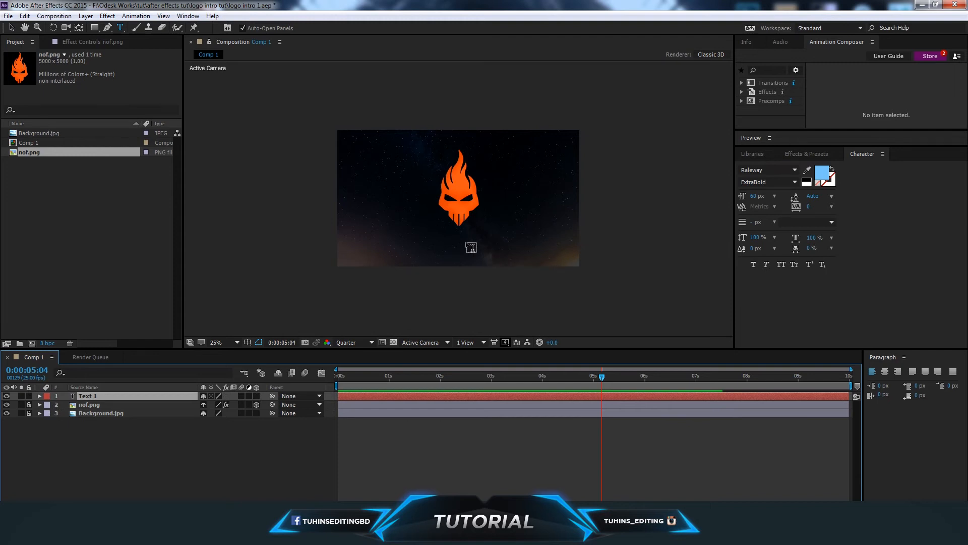
left_click(471, 247)
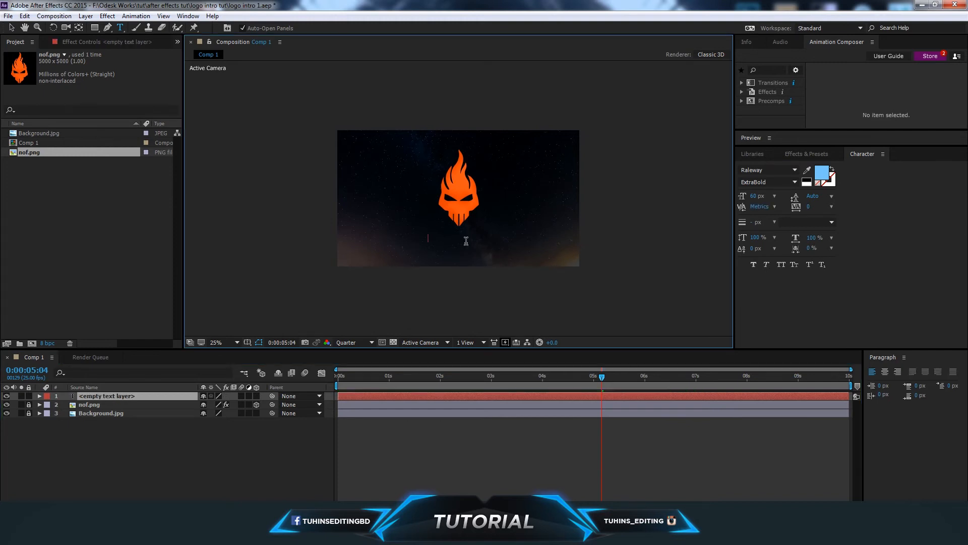
type("NOOBS ON FIRE")
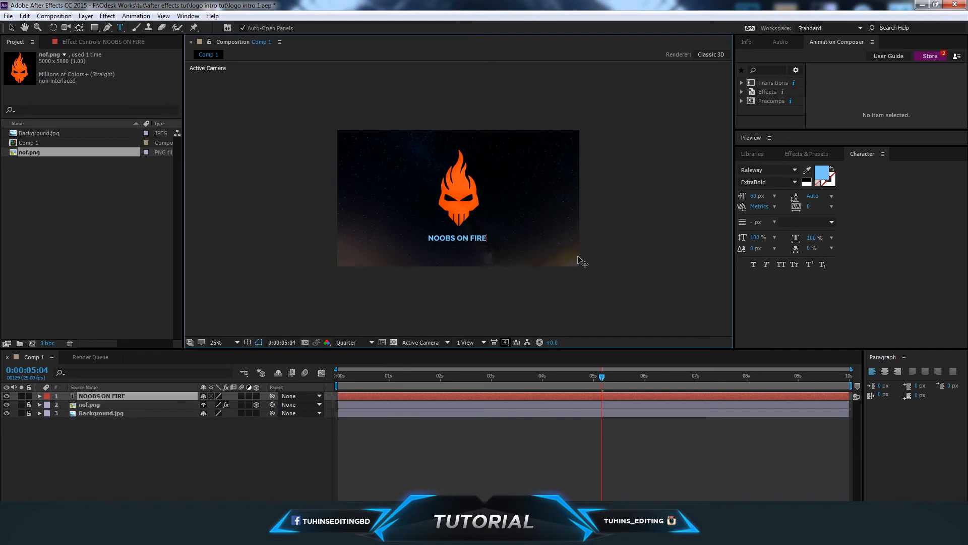
Select the whole NOOBS ON FIRE text and open its fill color for editing
scroll(525, 248, "up", 1)
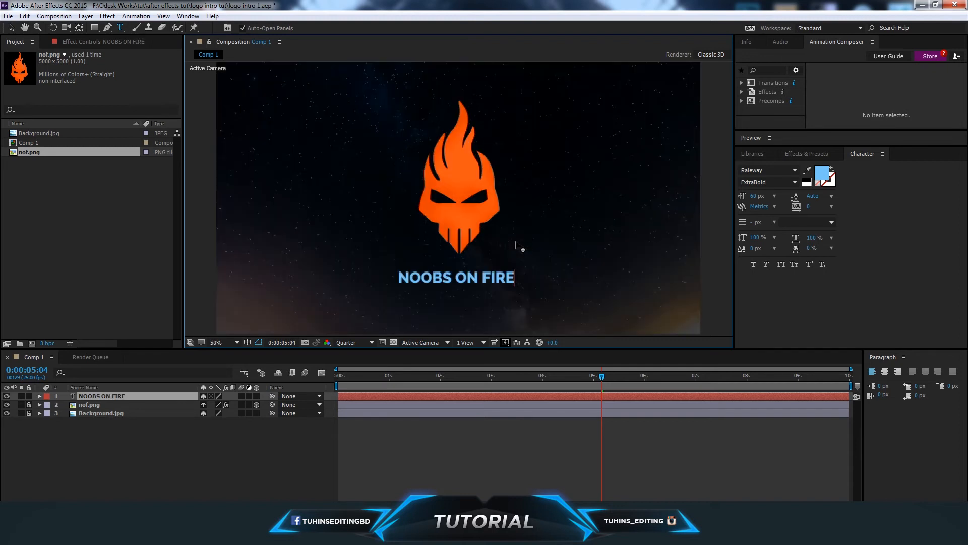
left_click_drag(401, 278, 554, 286)
left_click(817, 176)
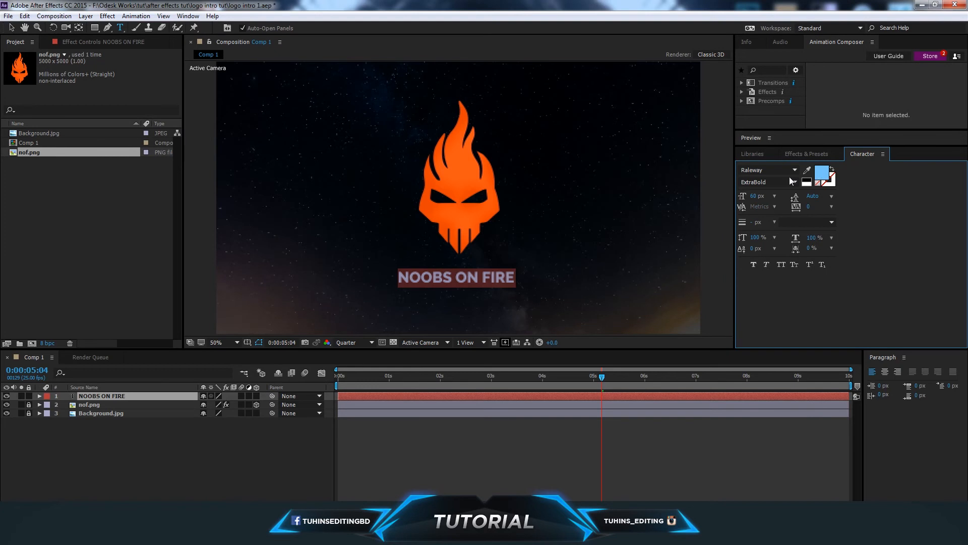
left_click(460, 174)
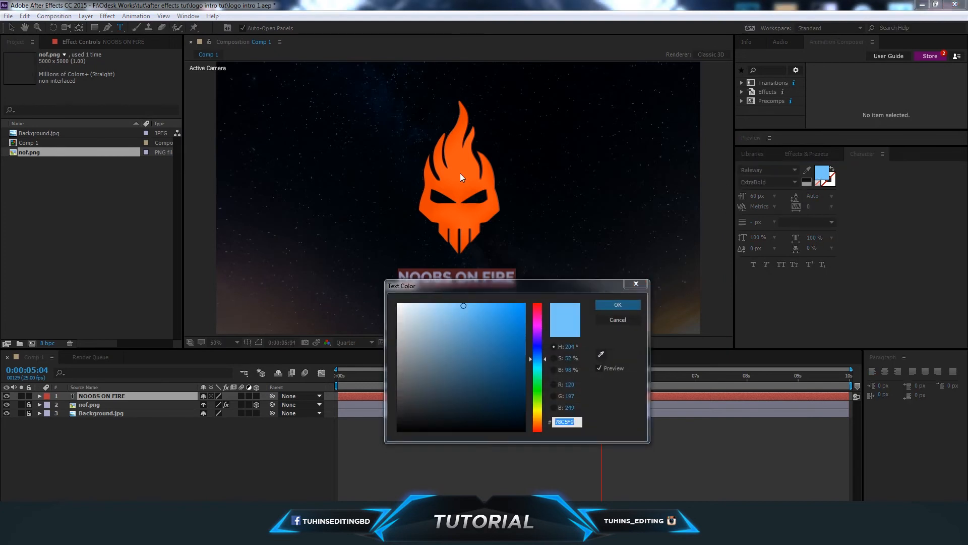
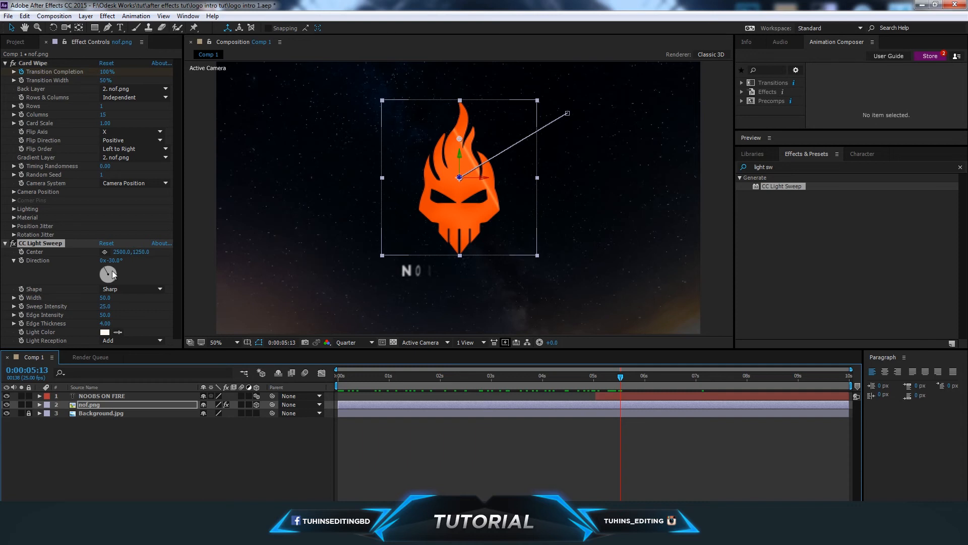
Set the logo's CC Light Sweep direction to about 19° and expand the effect's properties in the timeline
left_click_drag(112, 274, 113, 266)
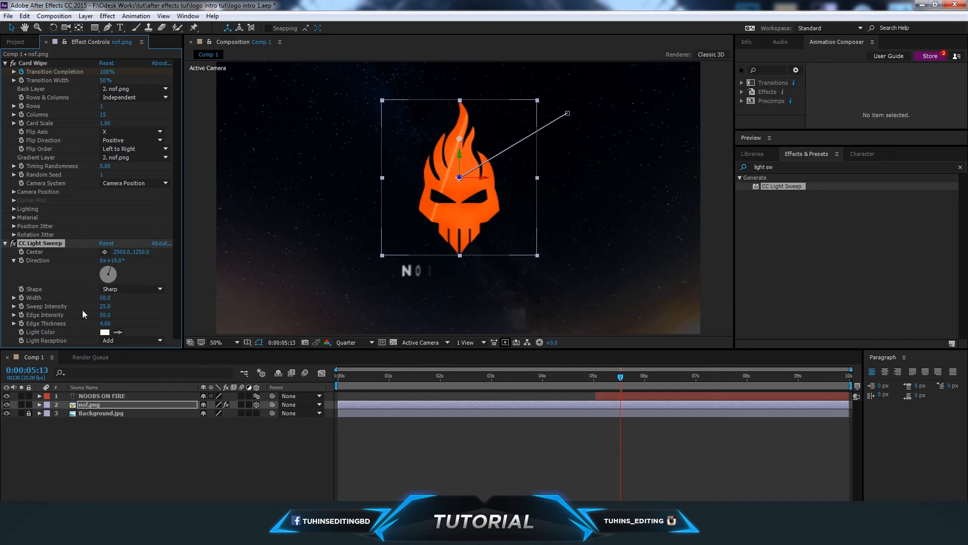
left_click(42, 403)
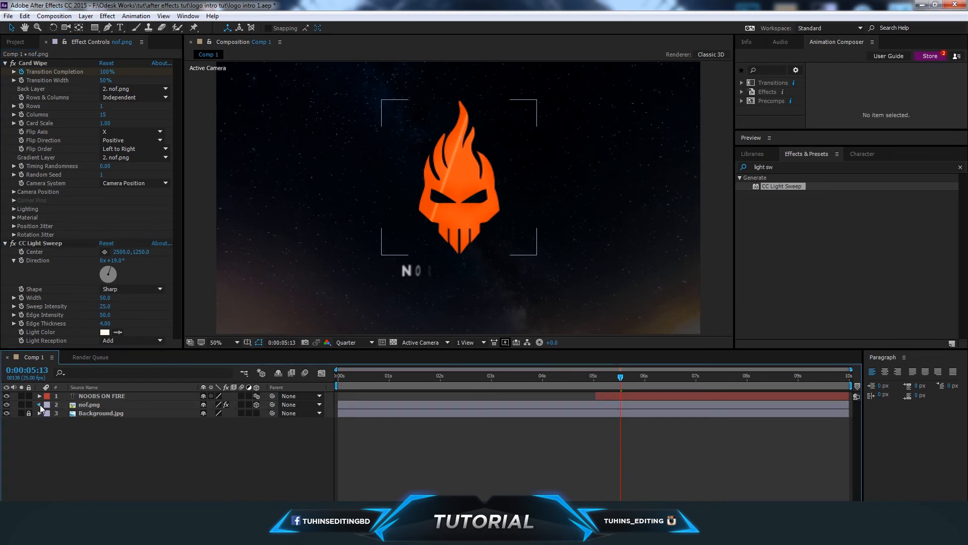
left_click(40, 404)
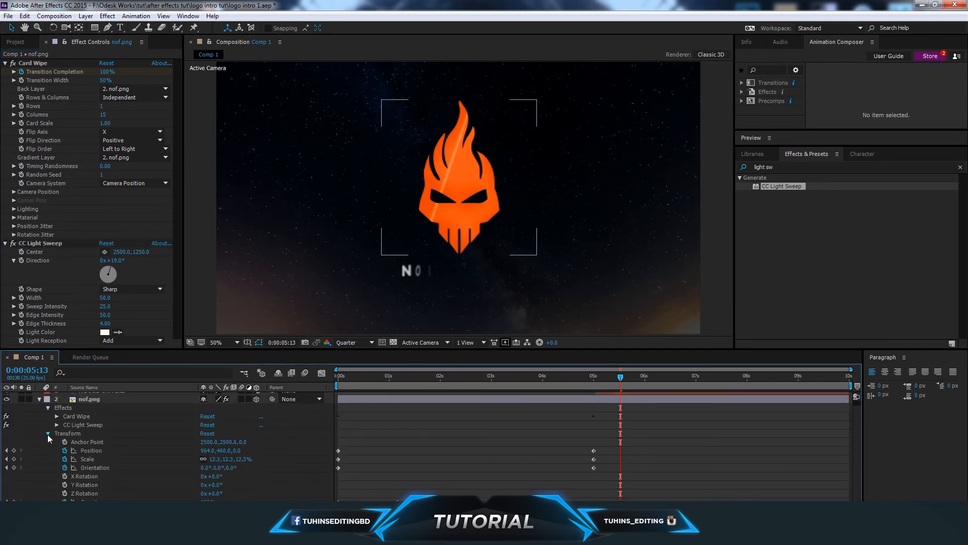
left_click(48, 434)
left_click(57, 430)
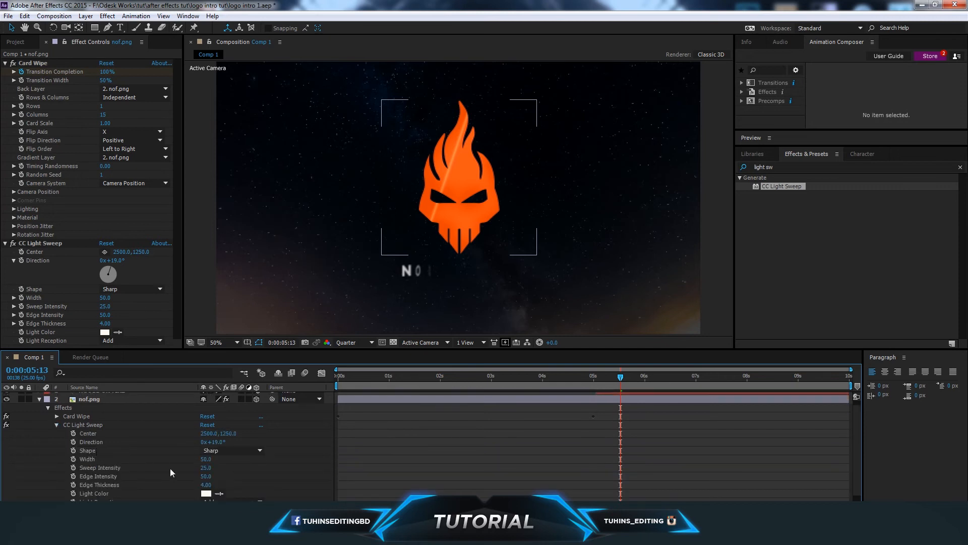
At 0:00:05:11, move the CC Light Sweep center up and left to about 1688, 925 and keyframe it
left_click_drag(626, 383, 334, 387)
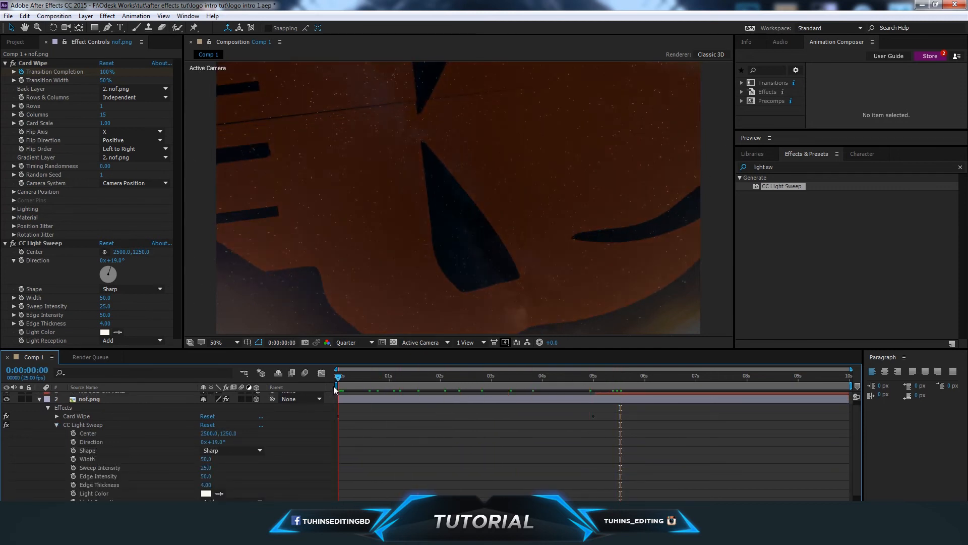
scroll(347, 215, "down", 4)
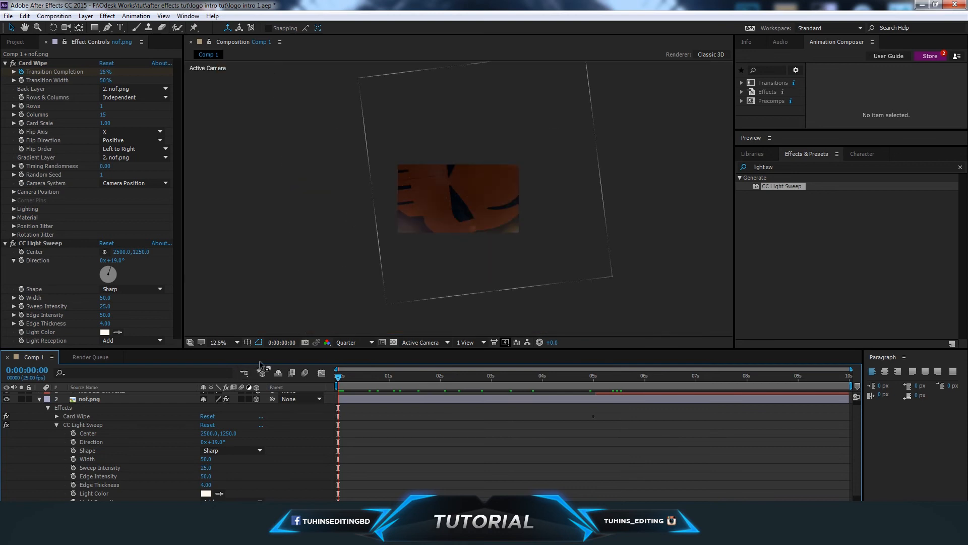
left_click(616, 379)
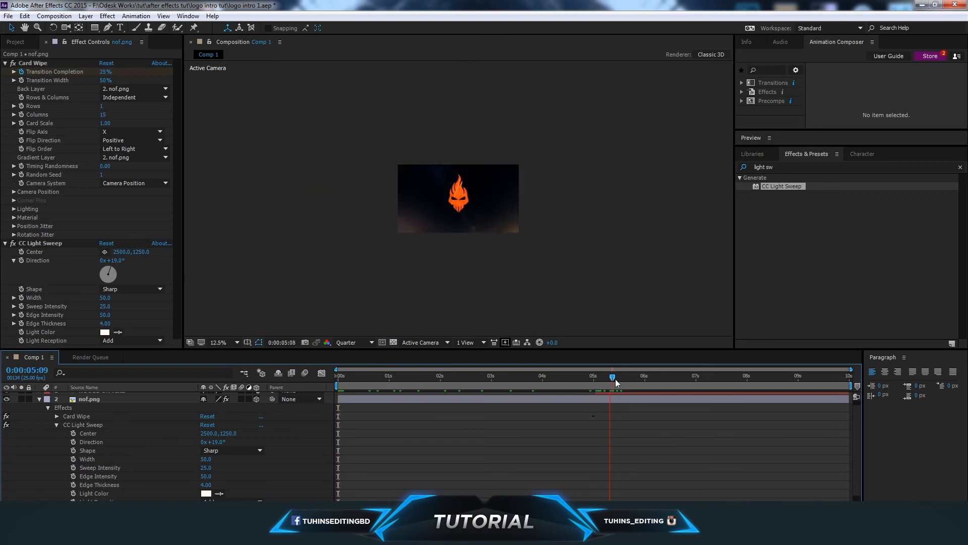
scroll(504, 205, "up", 2)
scroll(504, 207, "up", 3)
scroll(456, 234, "down", 2)
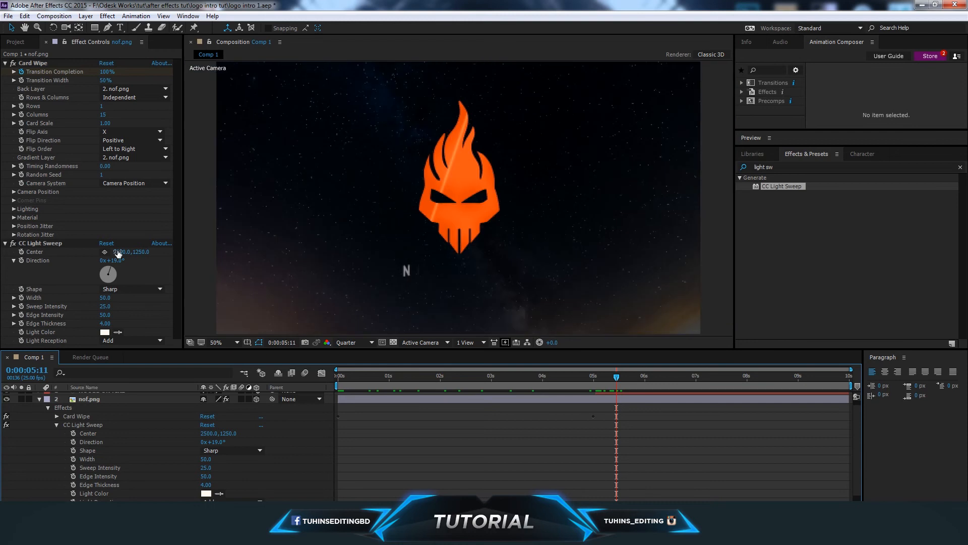
left_click(45, 243)
left_click_drag(456, 136, 435, 129)
left_click(73, 433)
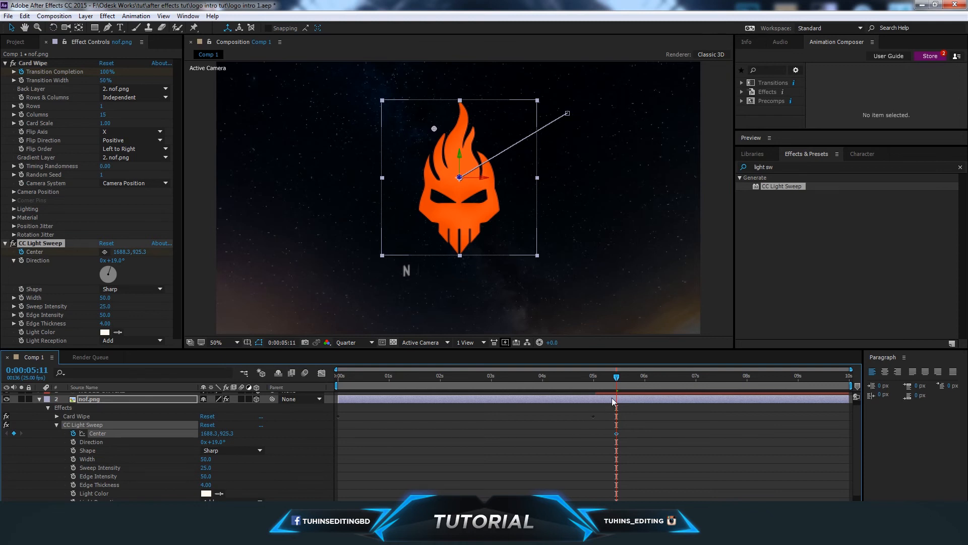
Add a CC Light Sweep Center keyframe just past 7 seconds, and keyframe the center at about 1899, 1169 at 0:00:07:07
left_click_drag(618, 379, 708, 386)
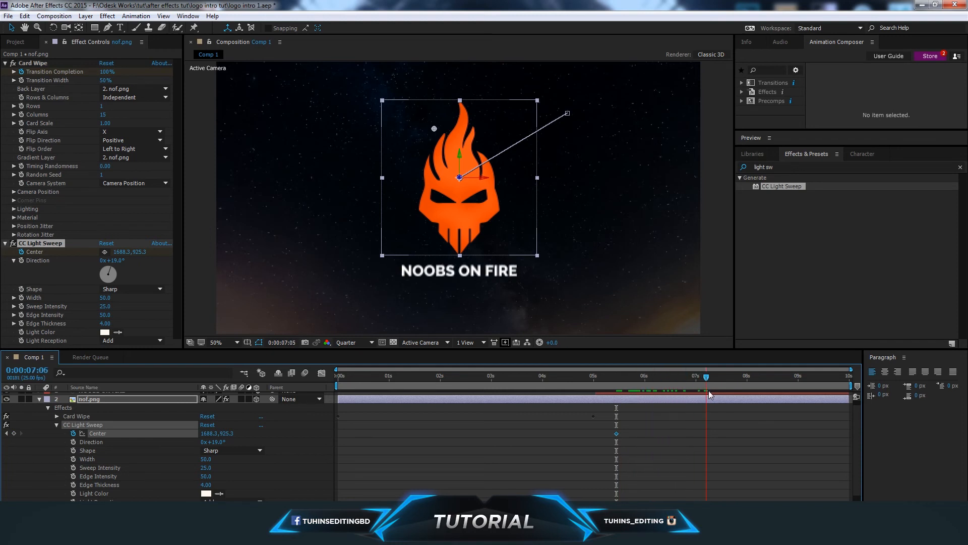
left_click(15, 433)
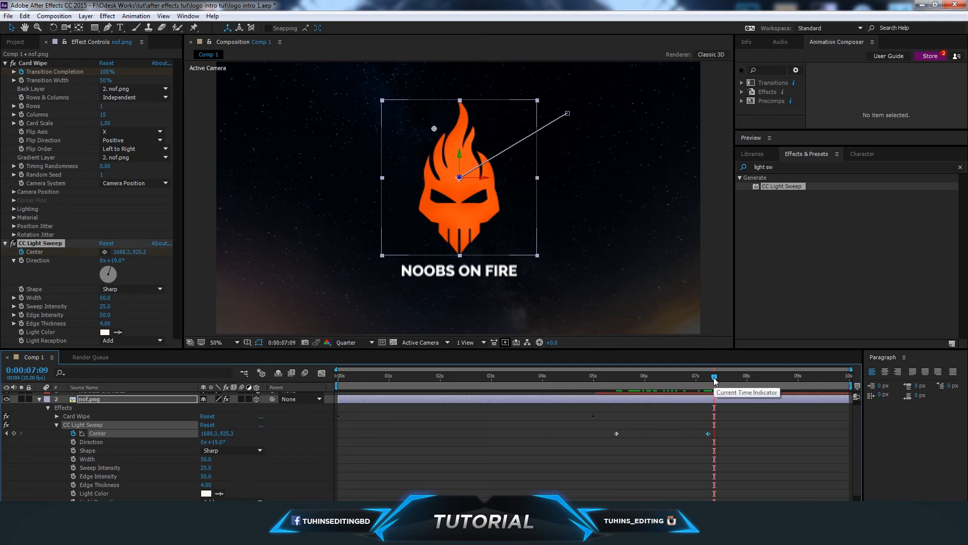
key("Page_Up")
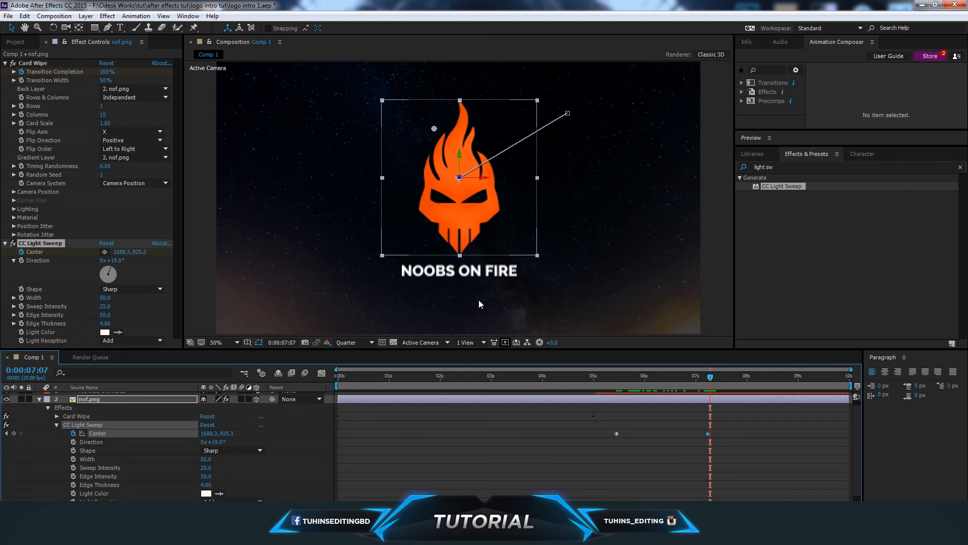
left_click_drag(438, 132, 443, 139)
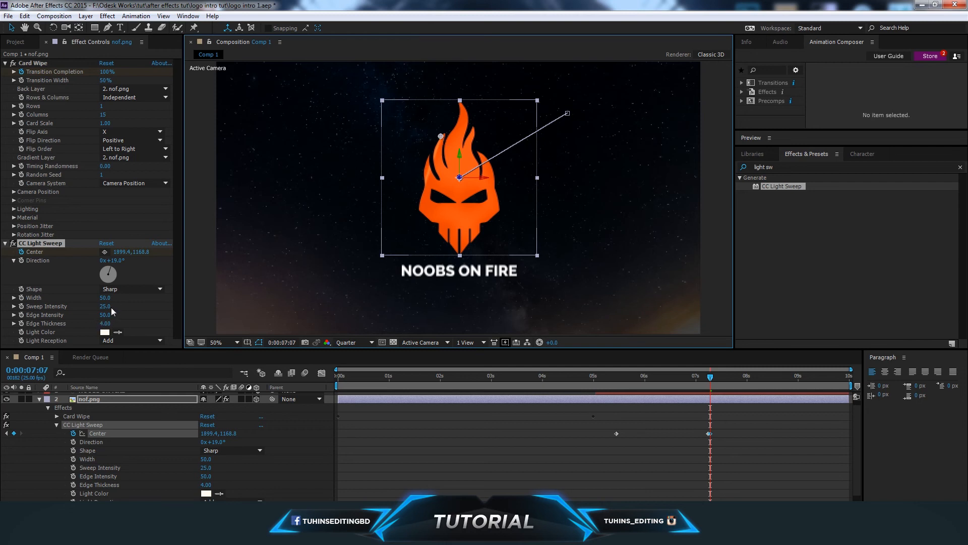
Set the logo's CC Light Sweep width to 488 and its sweep intensity to 74
left_click_drag(105, 298, 355, 329)
left_click_drag(106, 306, 133, 307)
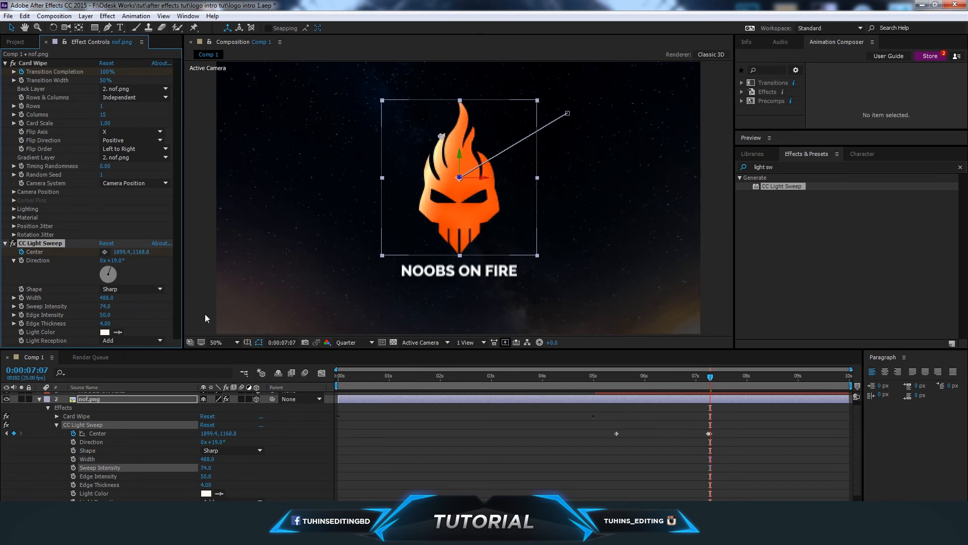
Check the light sweep around 0:00:07:07 at Full preview resolution and return the resolution to Quarter
left_click(359, 342)
left_click(353, 369)
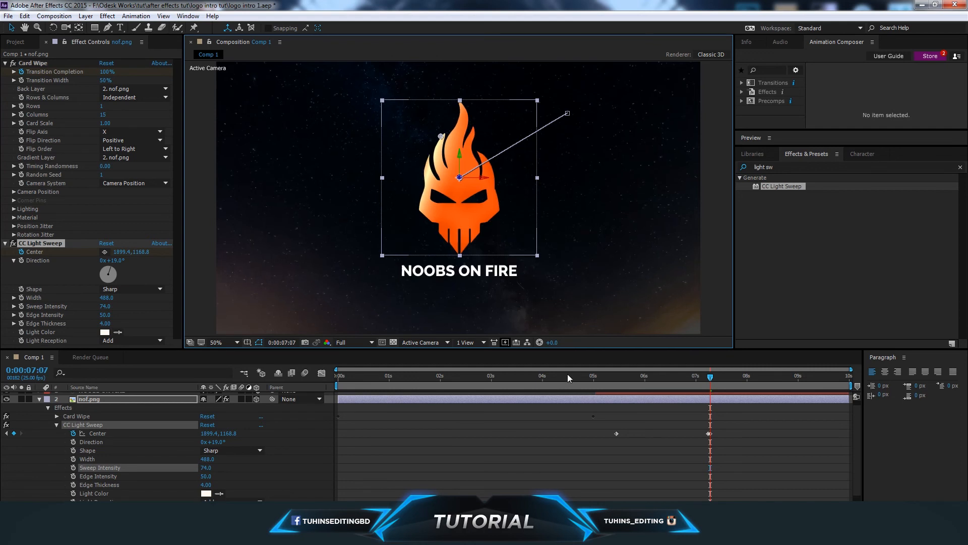
mouse_move(710, 377)
left_mouse_down()
mouse_move(718, 382)
mouse_move(708, 382)
left_mouse_up()
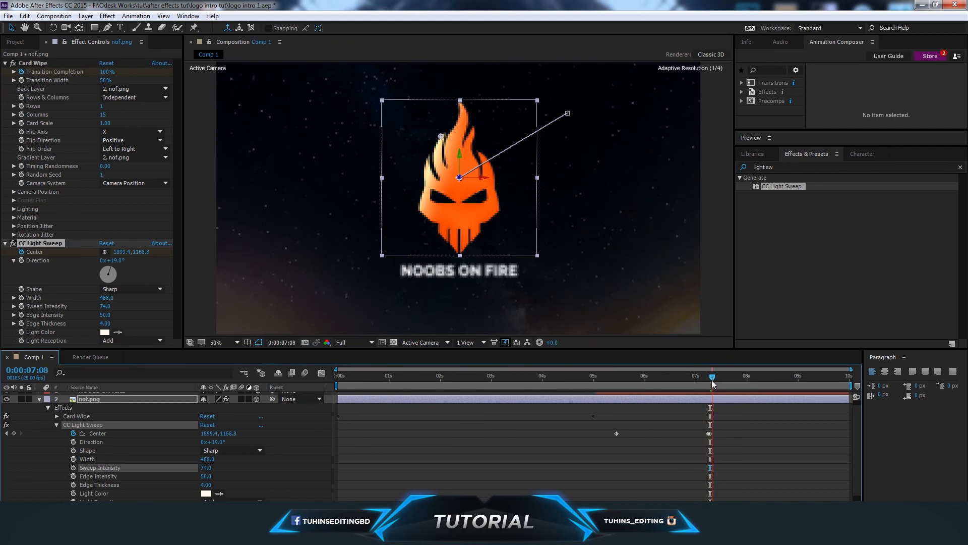
left_click(709, 433)
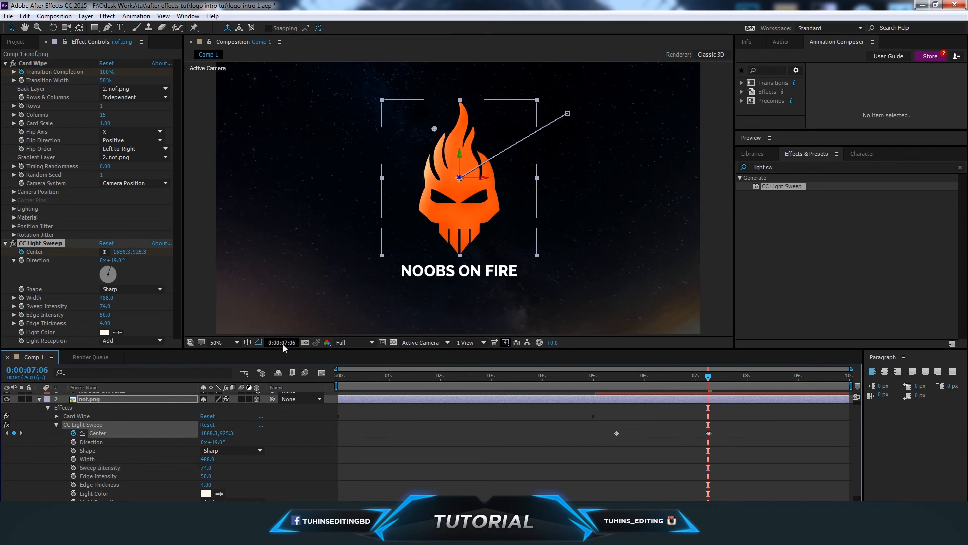
left_click(353, 342)
left_click(362, 402)
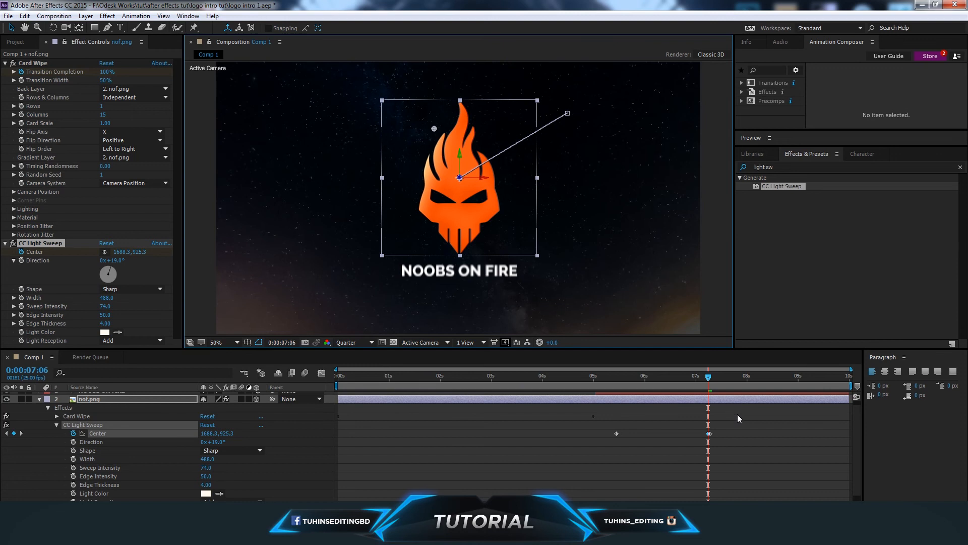
key("Page_Down")
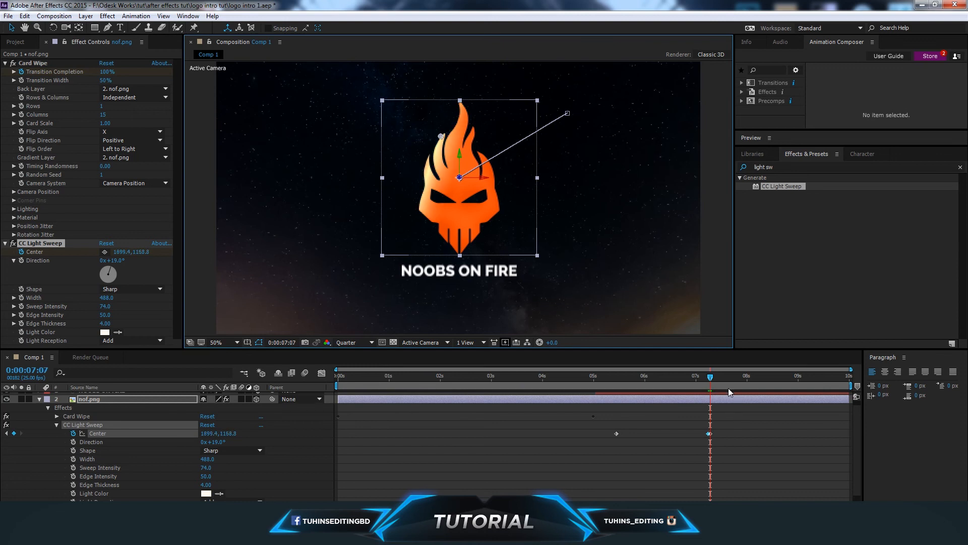
At 0:00:08:00, keyframe the light sweep center near the logo's lower right edge, at about 3862, 3507, and preview the sweep
left_click_drag(712, 385, 750, 385)
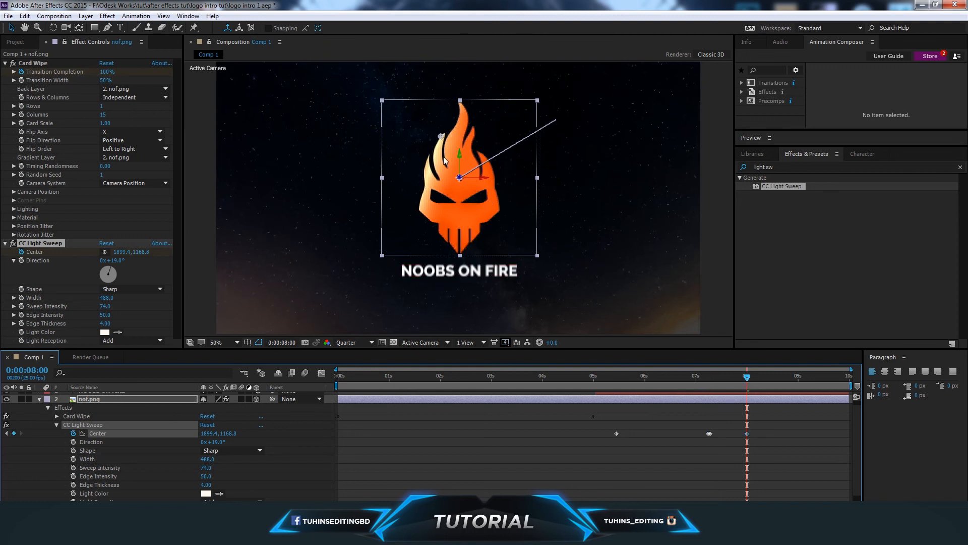
left_click_drag(443, 137, 501, 209)
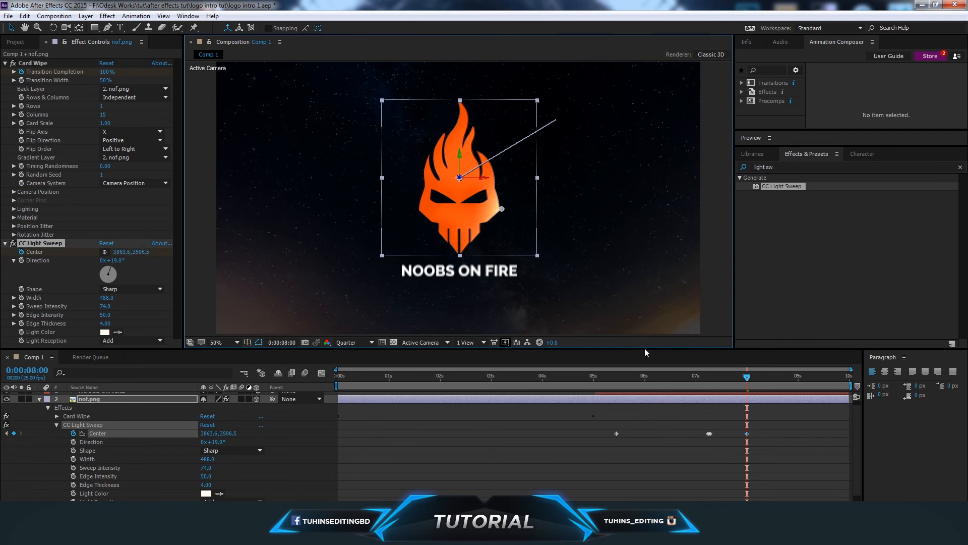
left_click(702, 377)
key("space")
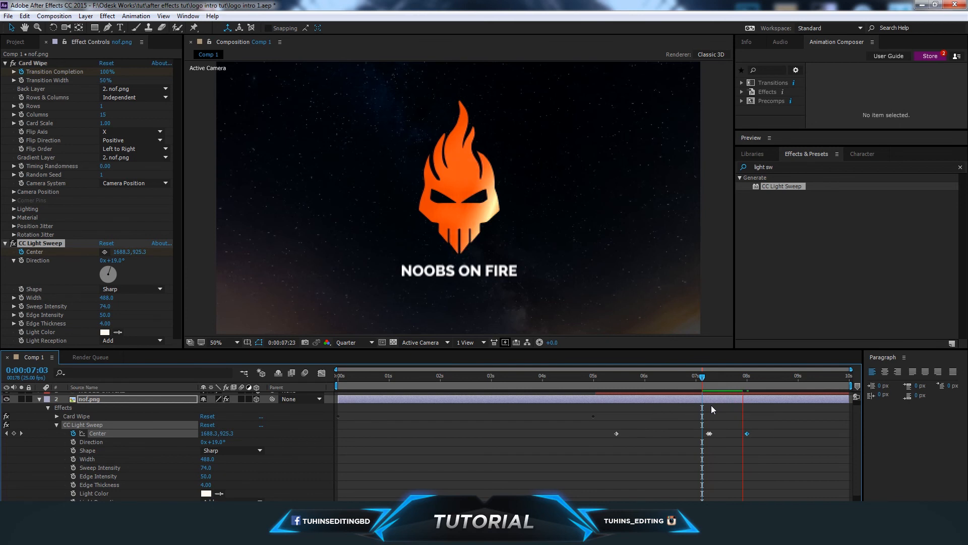
At 0:00:08:08, keyframe the light sweep center just past the logo at about 4188, 3718 and preview from 0:00:07:04
mouse_move(750, 380)
left_mouse_down()
mouse_move(711, 382)
mouse_move(764, 389)
left_mouse_up()
left_click_drag(508, 214, 514, 220)
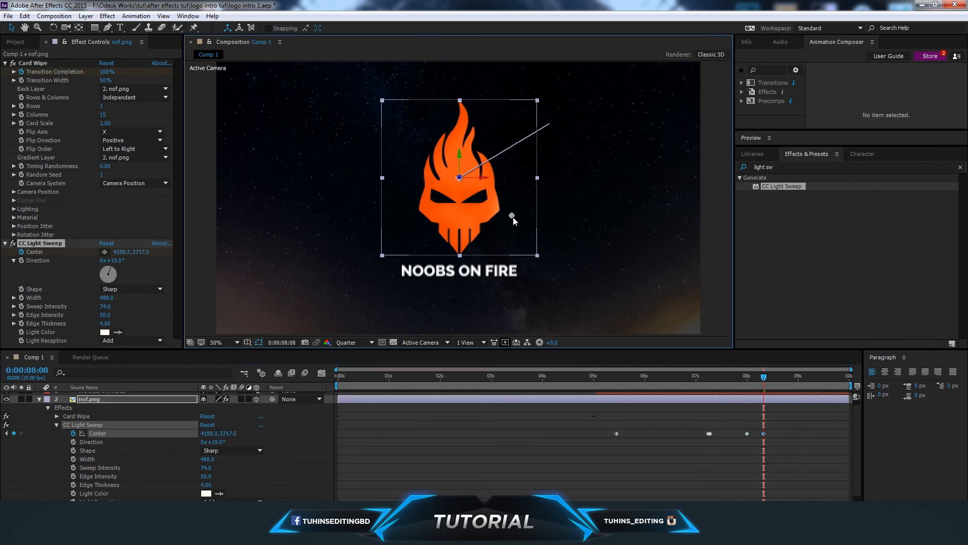
left_click(705, 377)
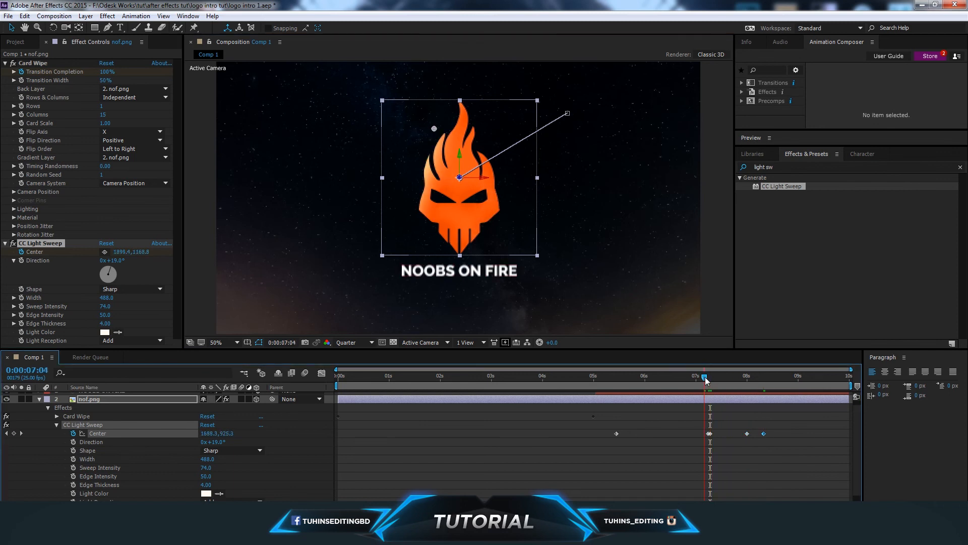
key("space")
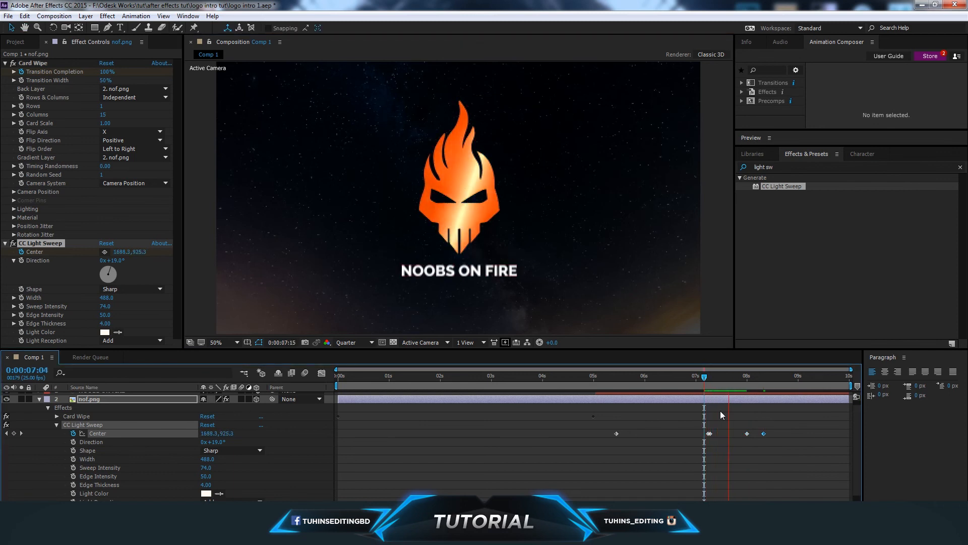
left_click(756, 398)
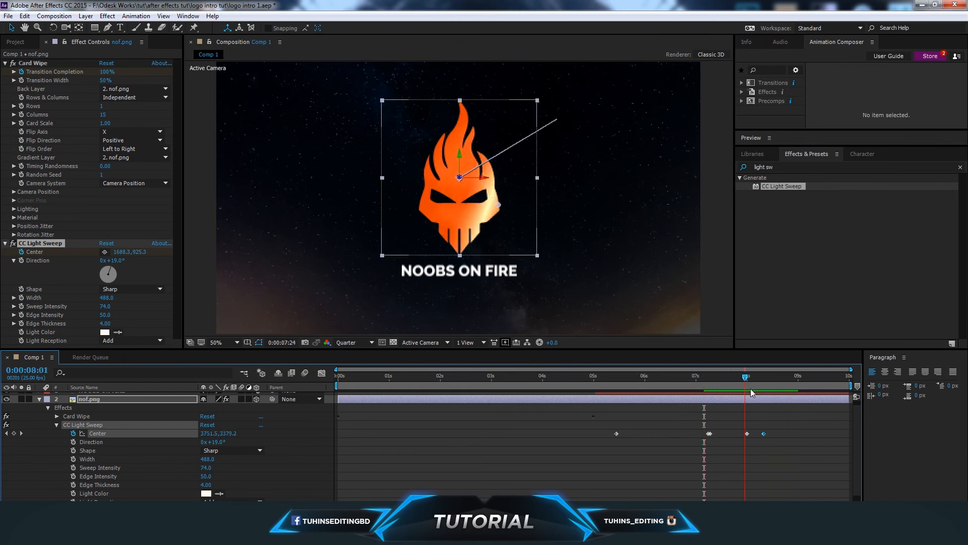
Move the current time to 0:00:07:14 and save the project
mouse_move(762, 398)
left_mouse_down()
mouse_move(783, 405)
mouse_move(691, 396)
mouse_move(752, 405)
mouse_move(725, 399)
left_mouse_up()
key("ctrl+s")
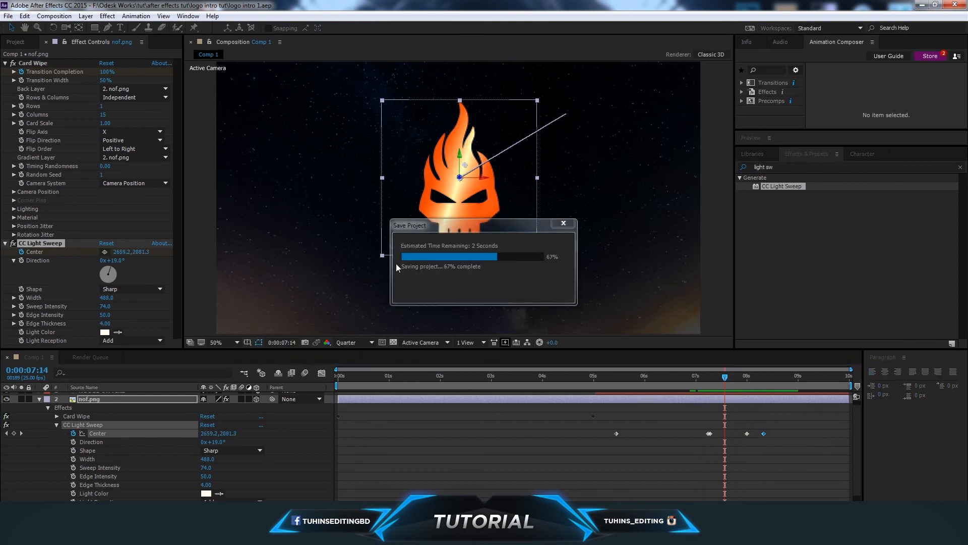
At 0:00:07:12, set the light sweep's sweep intensity to 50 and edge thickness to 14.40, and preview the result
left_click_drag(725, 378, 721, 383)
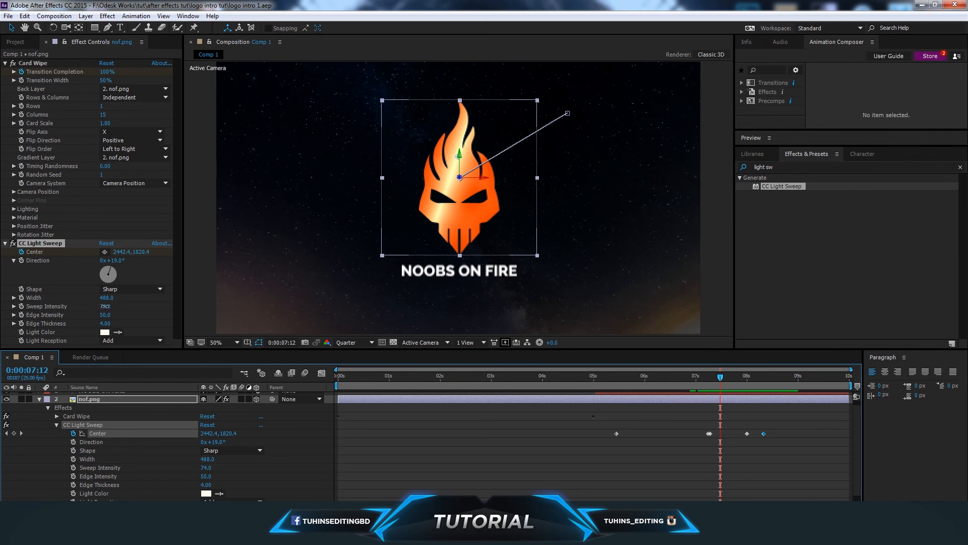
left_click_drag(105, 306, 94, 304)
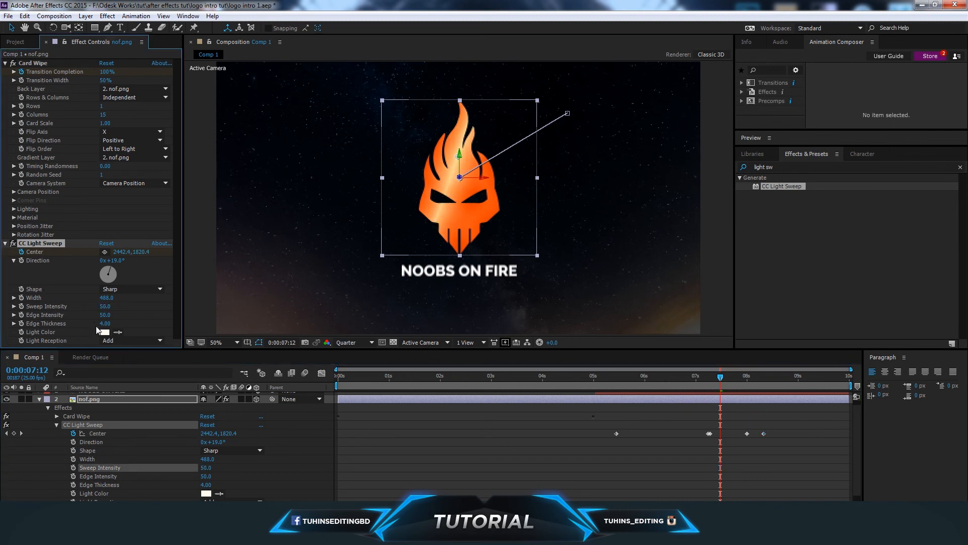
left_click(110, 323)
left_click_drag(74, 323, 137, 326)
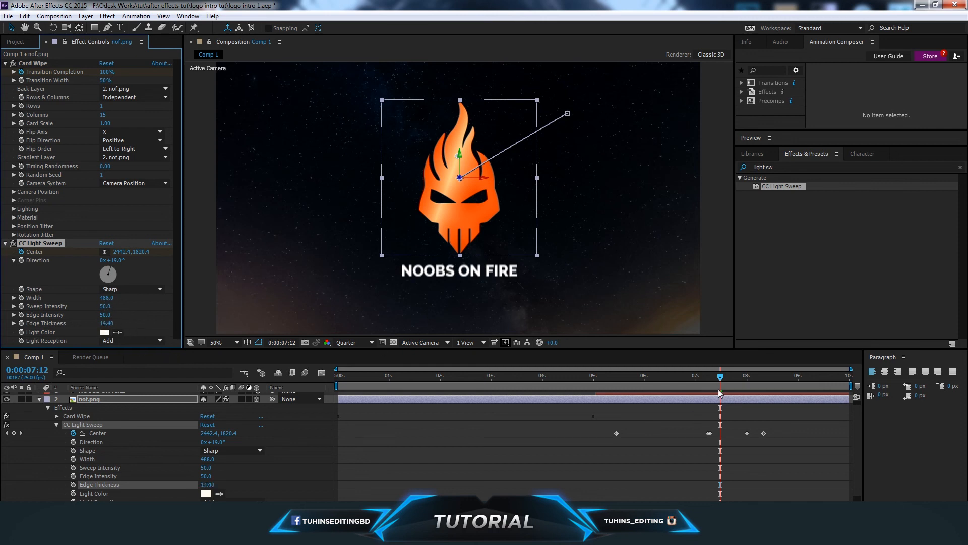
left_click_drag(717, 384, 769, 398)
key("space")
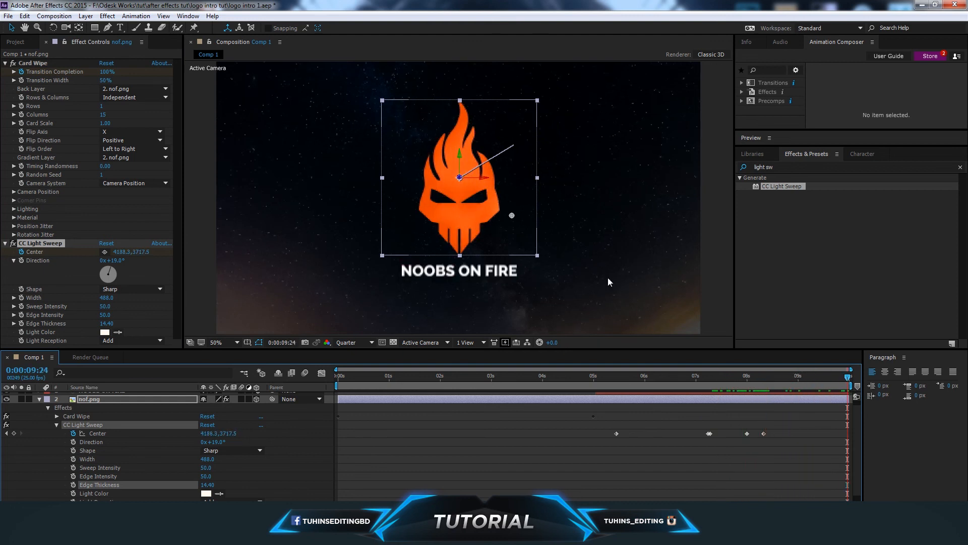
Collapse the nof.png layer's properties and preview the whole composition from the start
scroll(600, 262, "down", 1)
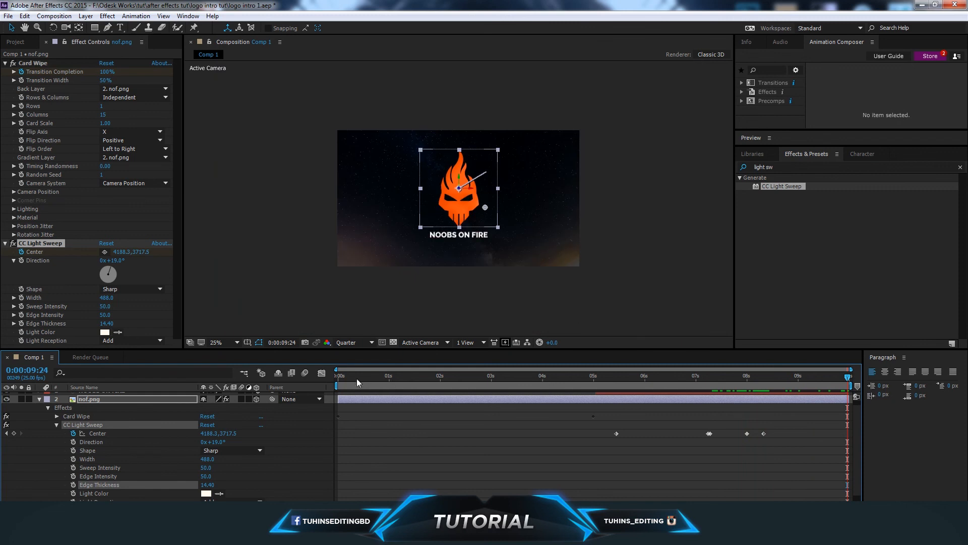
left_click(40, 398)
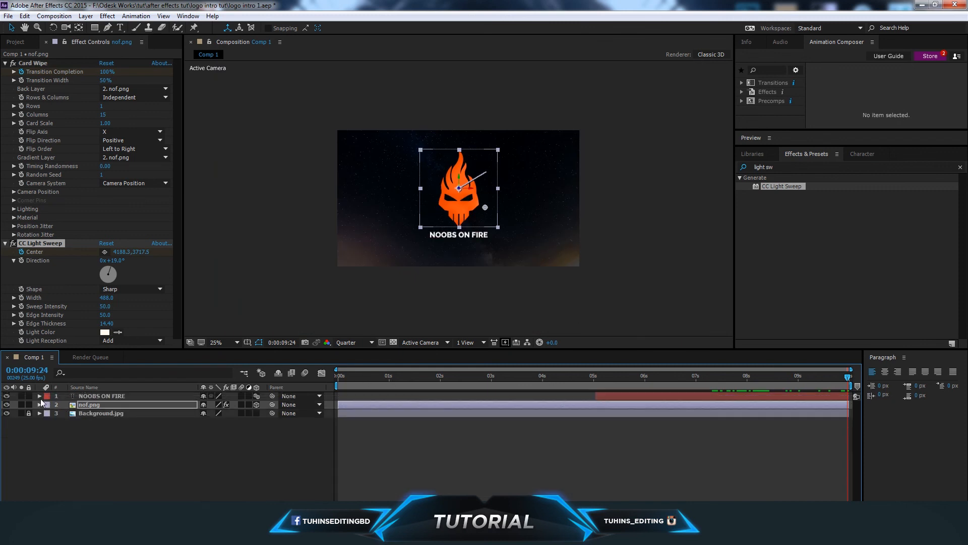
key("Home")
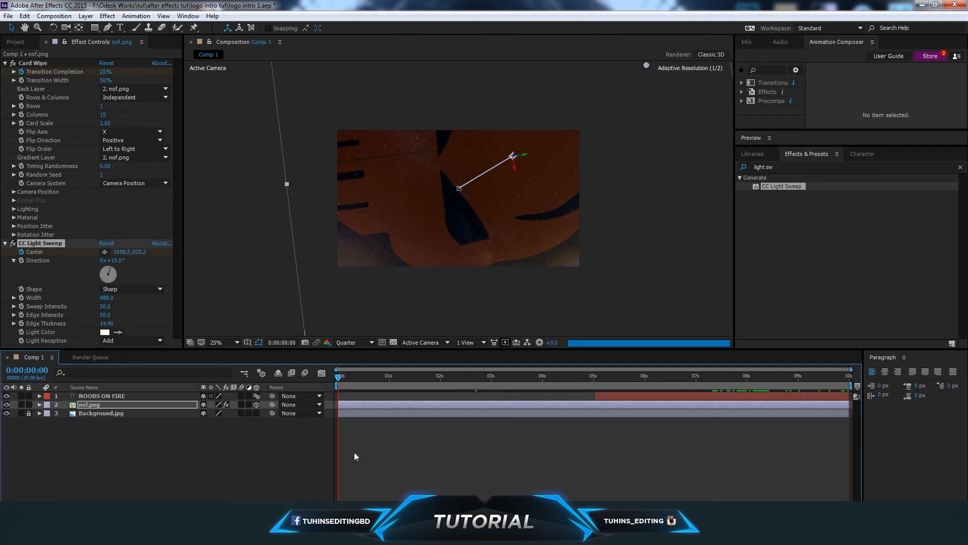
key("space")
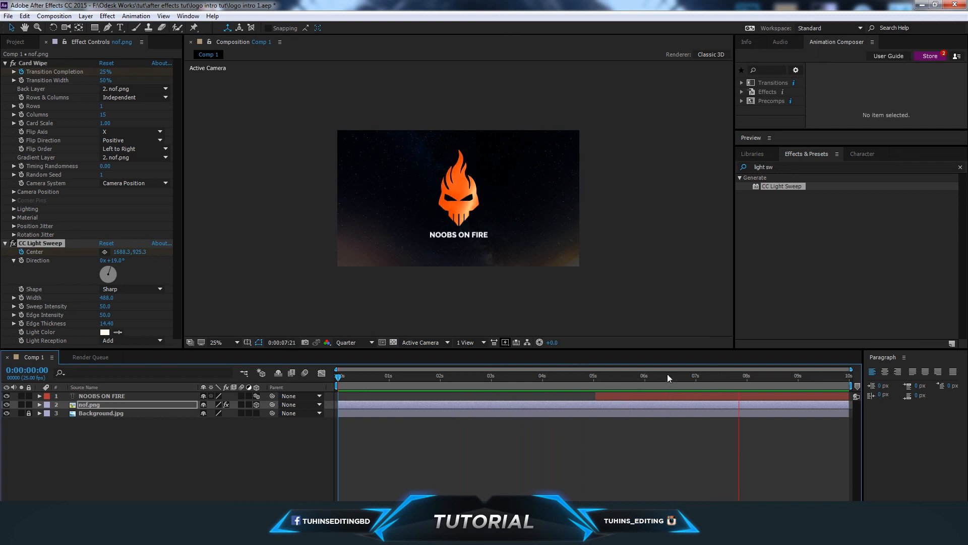
key("space")
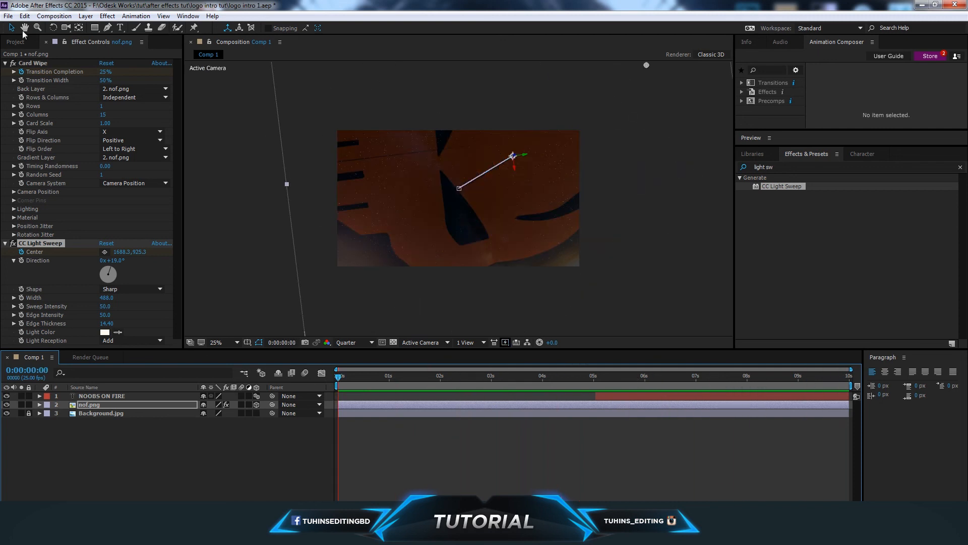
Save the project and add Comp 1 to the render queue
left_click(9, 16)
left_click(20, 103)
left_click(54, 15)
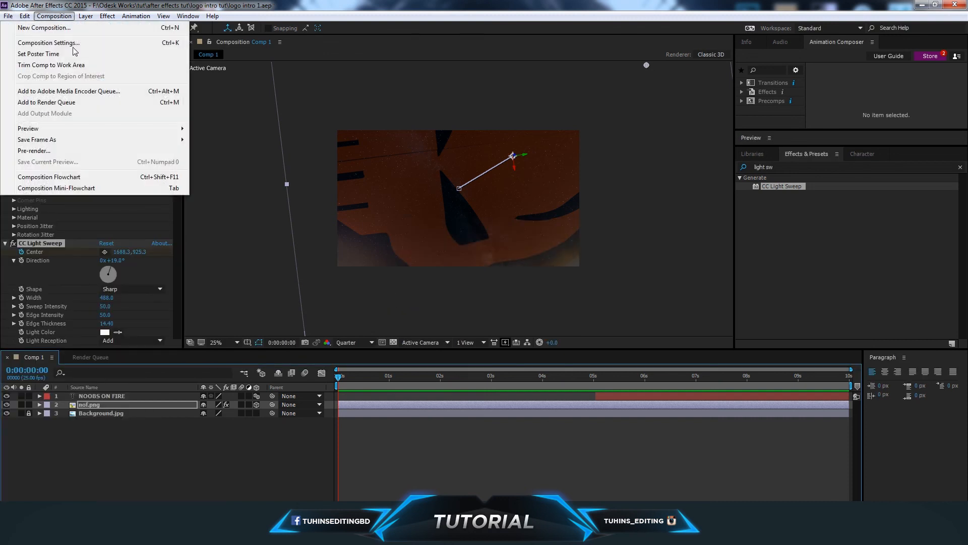
left_click(71, 104)
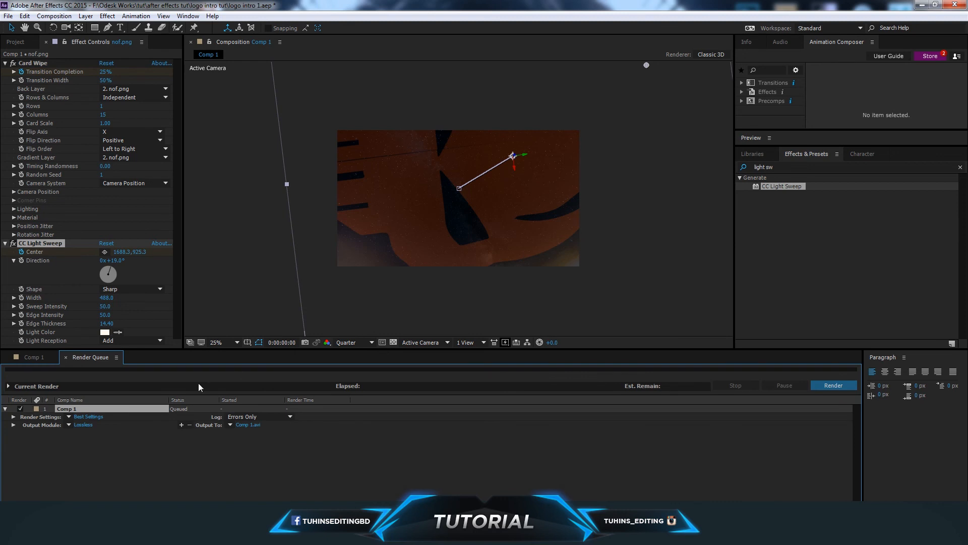
Set the output module's format to QuickTime with Resize enabled at 1920 × 1080
left_click(83, 425)
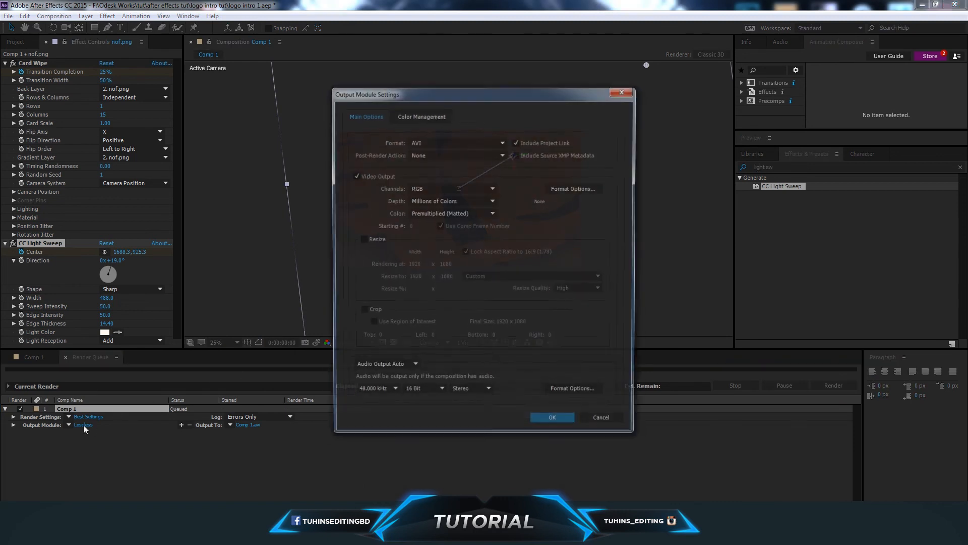
left_click(444, 141)
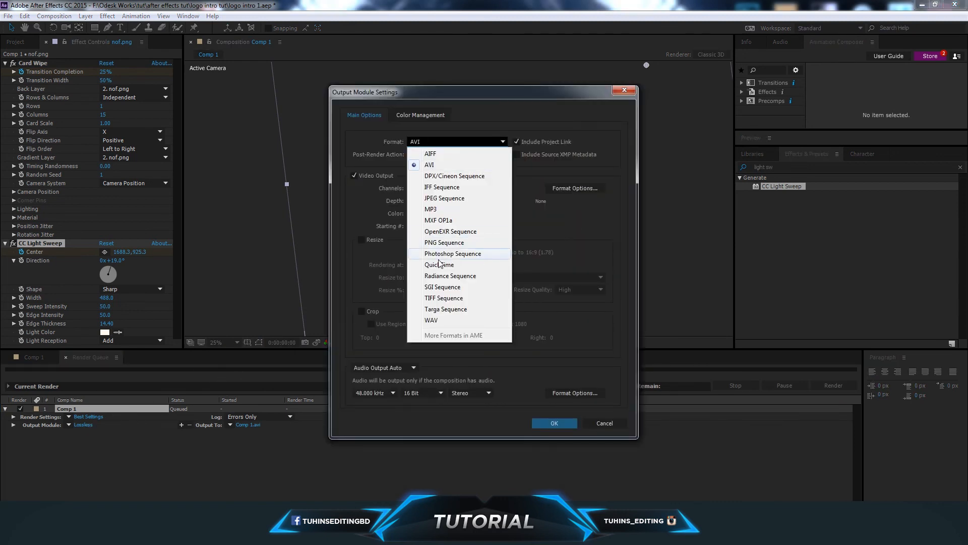
left_click(438, 263)
left_click(376, 241)
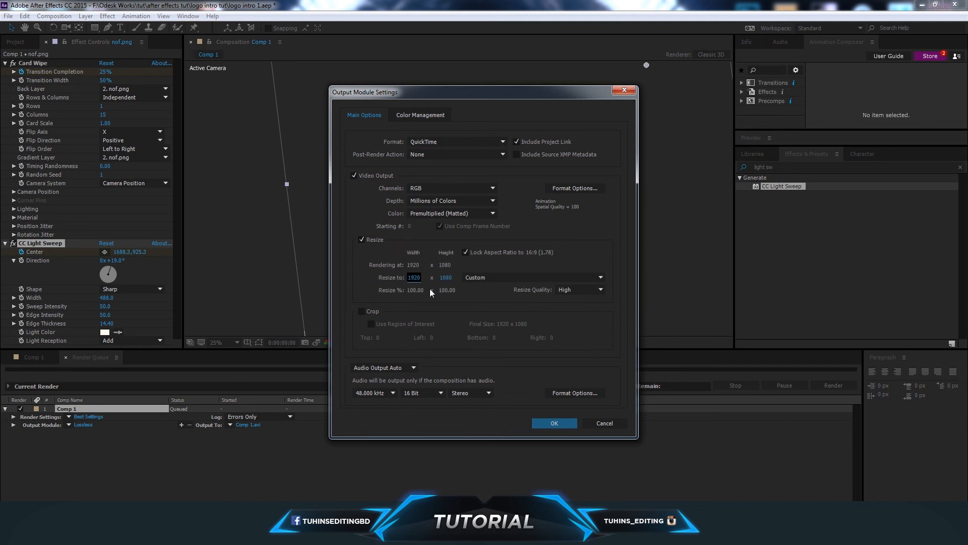
left_click(537, 428)
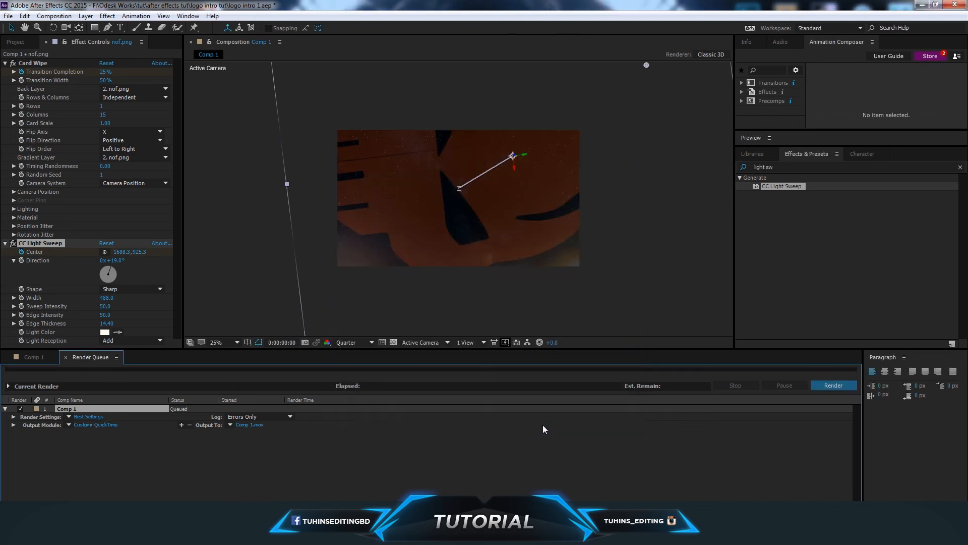
Name the output movie Logo Intro in the gamecon folder and start the render
left_click(252, 423)
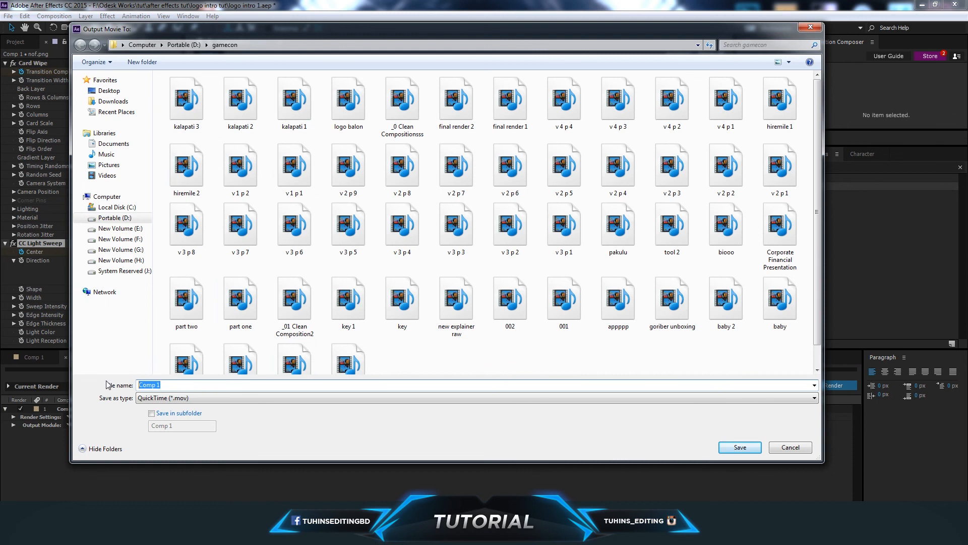
type("Logo Intro")
left_click(729, 447)
left_click(833, 385)
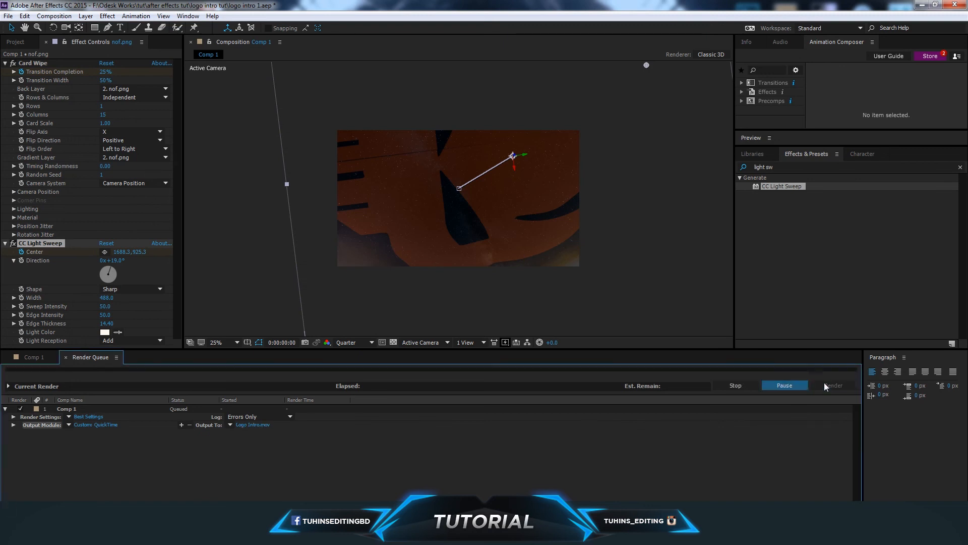